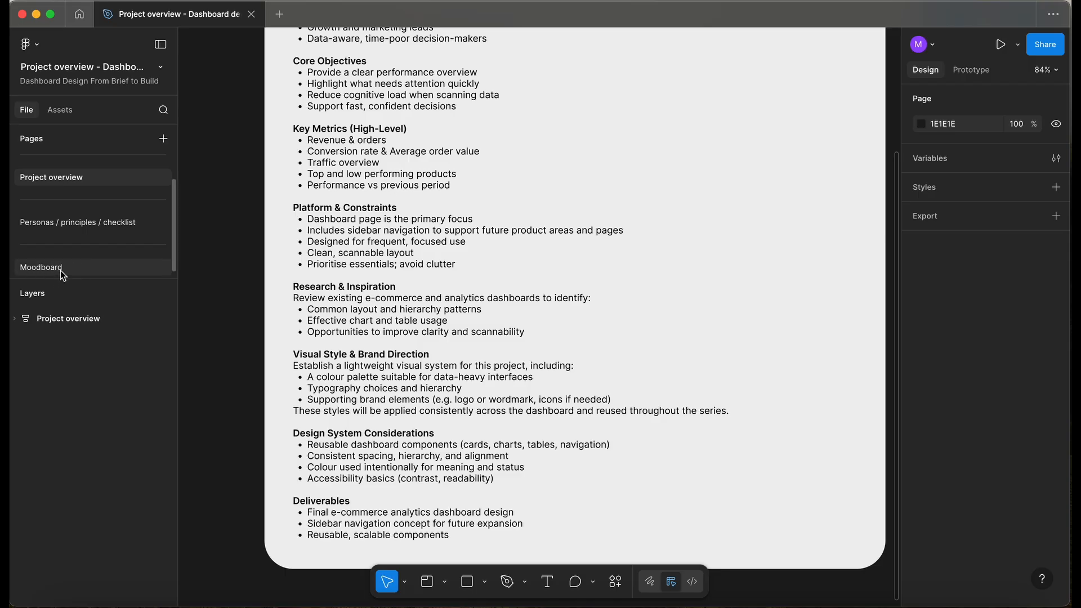
Open the Moodboard page of the dashboard design file
{"action": "left_click", "coordinate": [57, 273]}
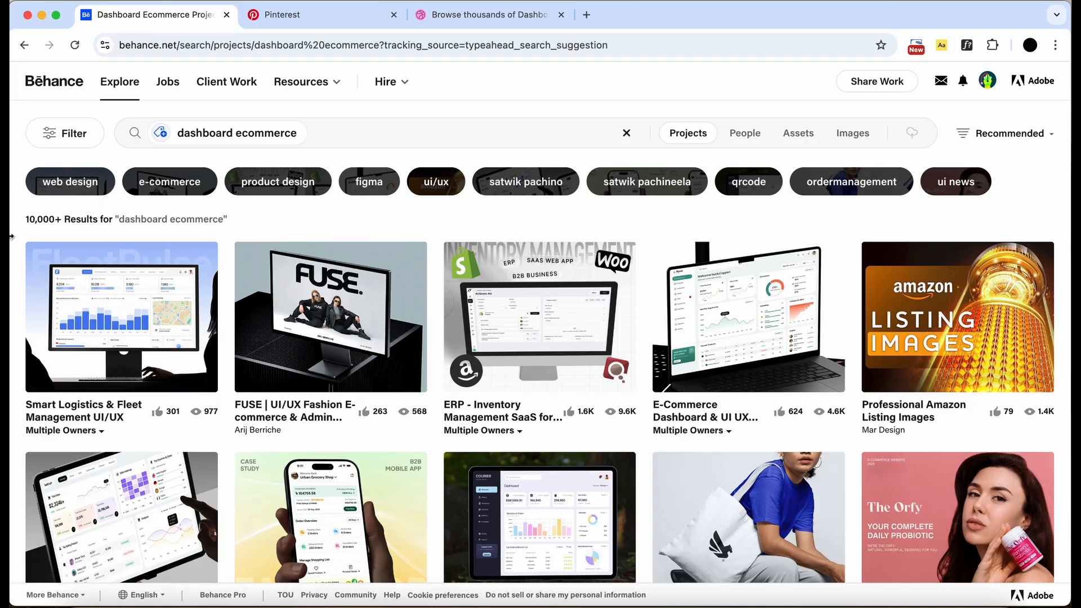
Switch to the browser and view the Smart Logistics & Fleet Management UI/UX project in Behance's dashboard ecommerce results
{"action": "scroll", "coordinate": [10, 237], "scroll_direction": "down", "scroll_amount": 1}
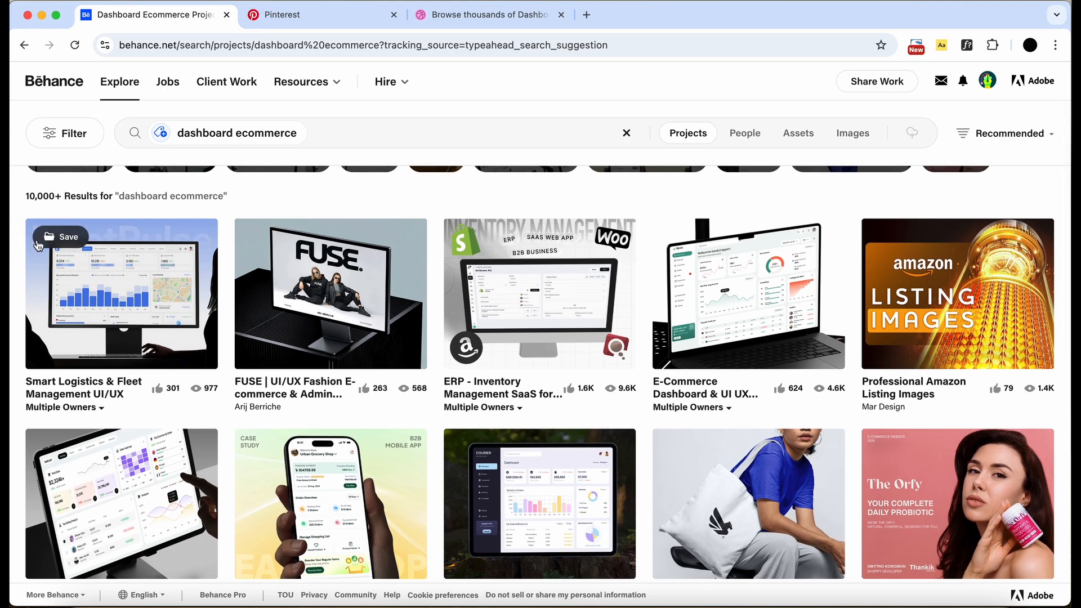
{"action": "scroll", "coordinate": [24, 291], "scroll_direction": "down", "scroll_amount": 1}
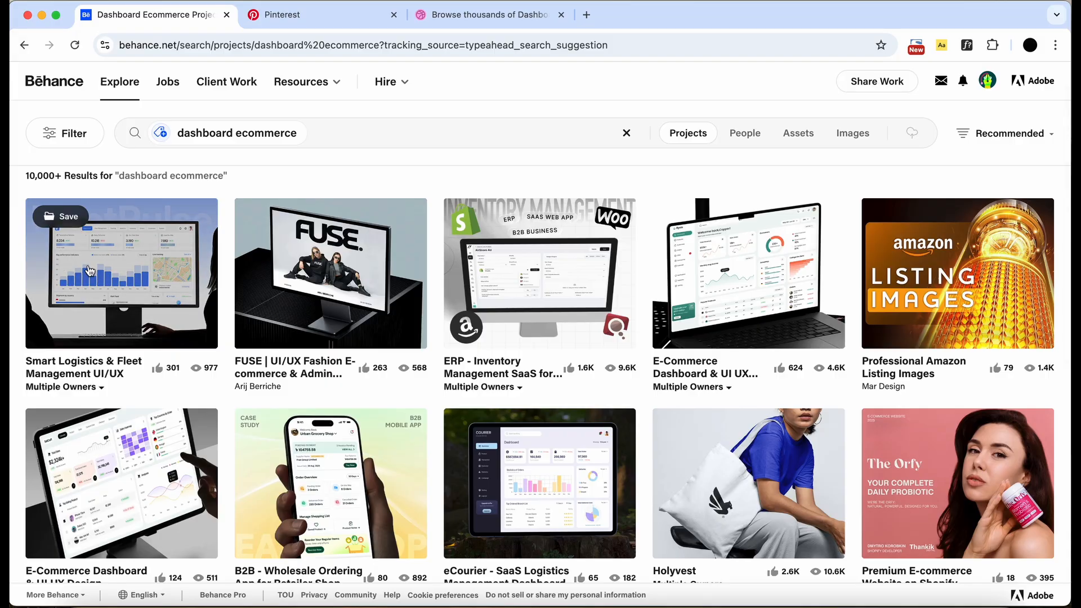
{"action": "left_click", "coordinate": [123, 272]}
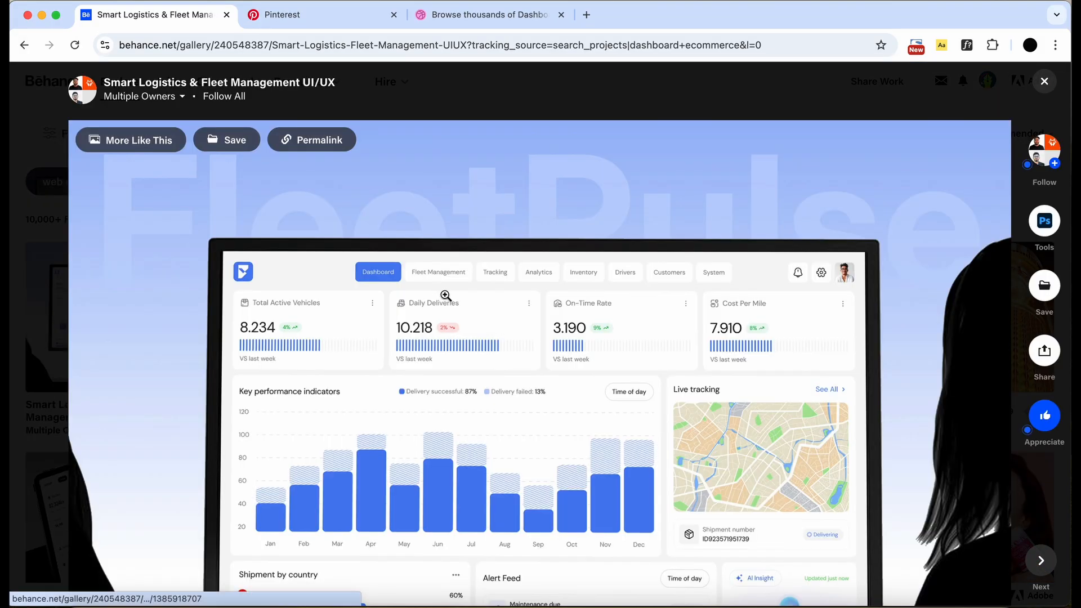
{"action": "scroll", "coordinate": [445, 293], "scroll_direction": "down", "scroll_amount": 3}
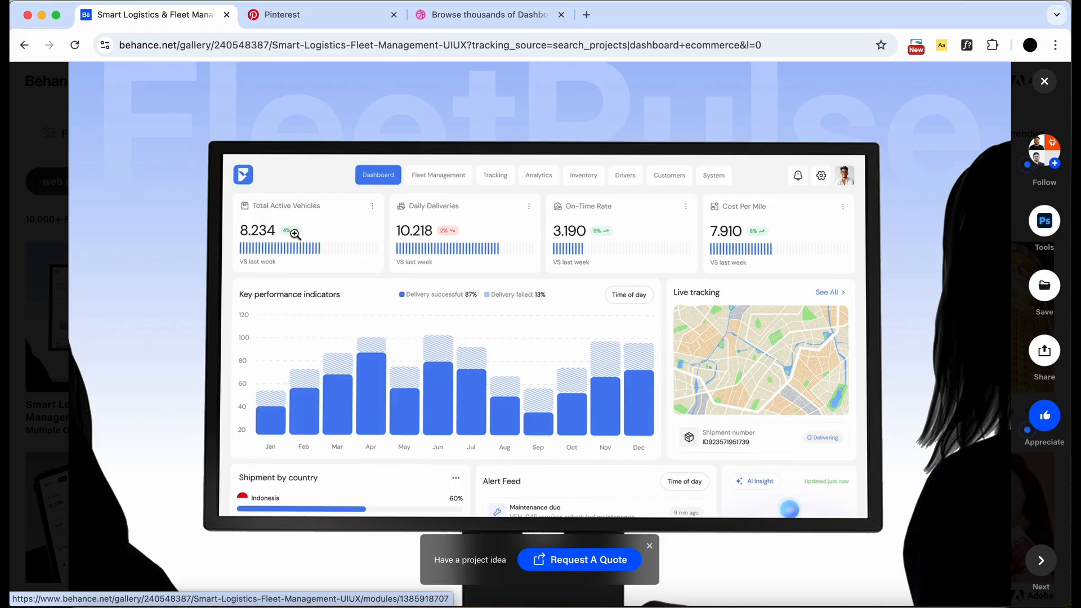
{"action": "key", "text": "Escape"}
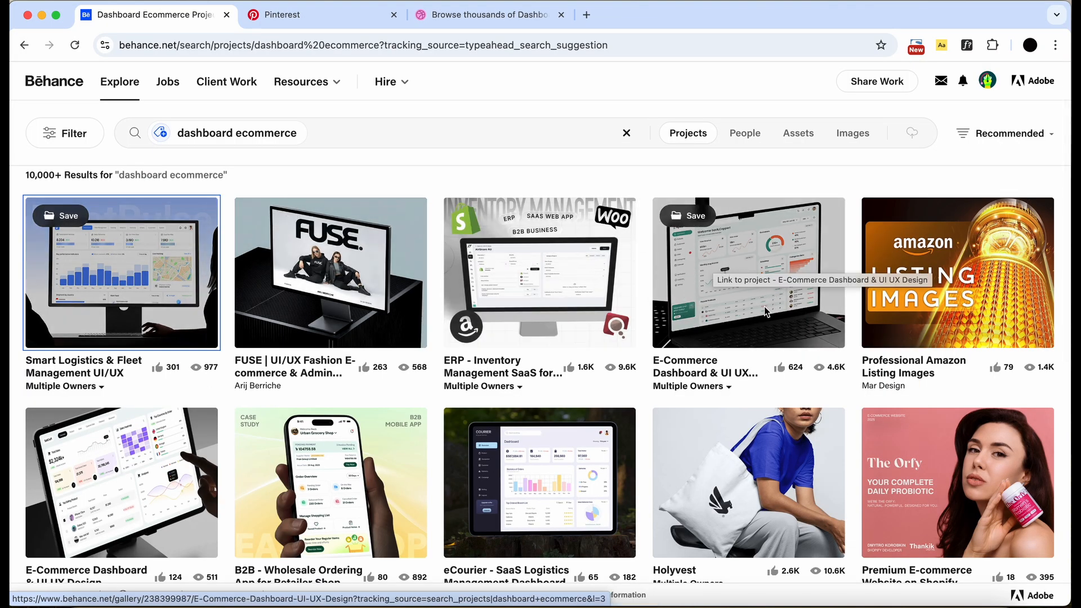
Open the Ryvix E-Commerce Dashboard & UI UX Design project and examine its dashboard layout, charts and navigation mockups
{"action": "left_click", "coordinate": [741, 290]}
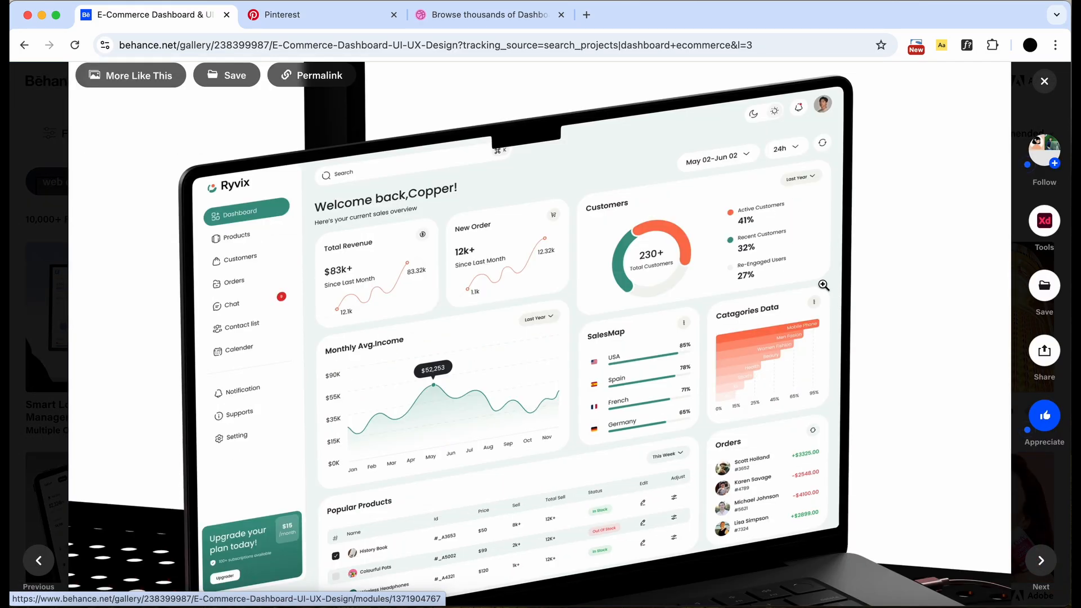
{"action": "scroll", "coordinate": [819, 286], "scroll_direction": "down", "scroll_amount": 5}
{"action": "scroll", "coordinate": [819, 286], "scroll_direction": "up", "scroll_amount": 4}
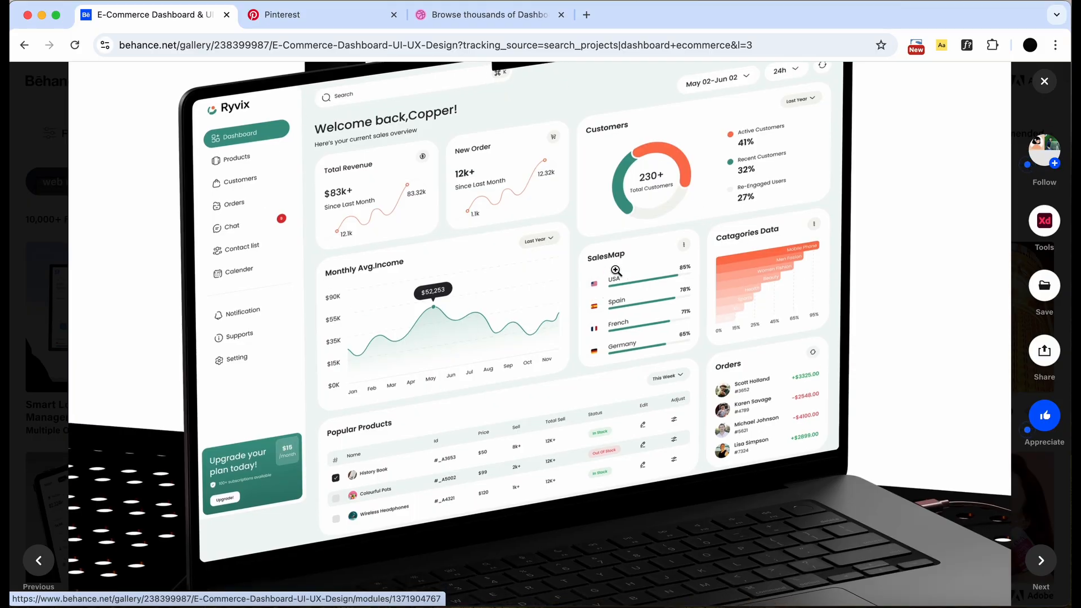
{"action": "scroll", "coordinate": [617, 271], "scroll_direction": "down", "scroll_amount": 15}
{"action": "scroll", "coordinate": [616, 271], "scroll_direction": "down", "scroll_amount": 2}
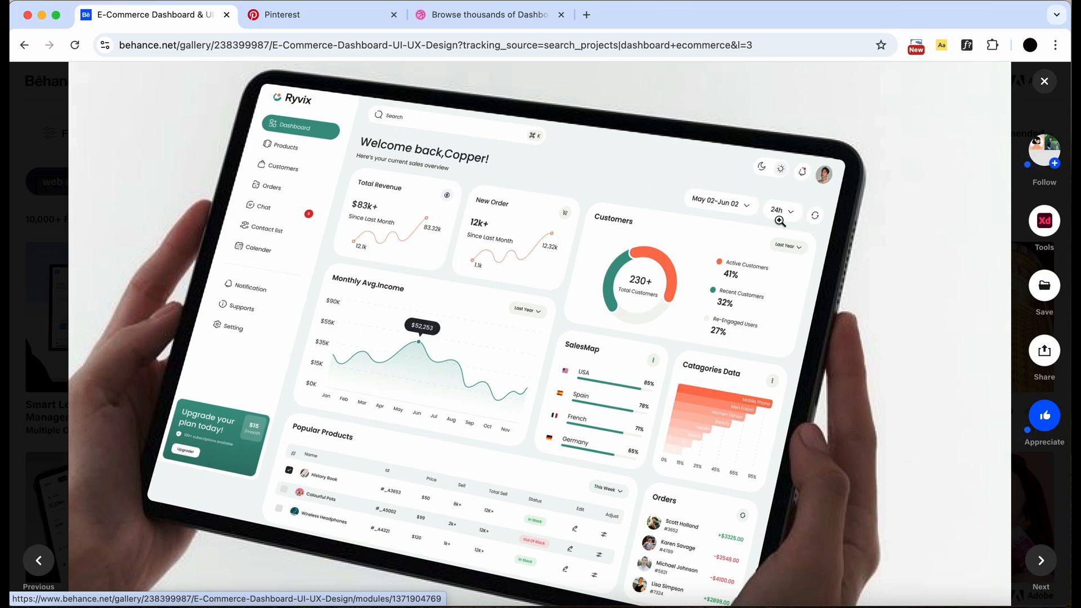
{"action": "scroll", "coordinate": [879, 265], "scroll_direction": "down", "scroll_amount": 10}
{"action": "scroll", "coordinate": [880, 265], "scroll_direction": "down", "scroll_amount": 10}
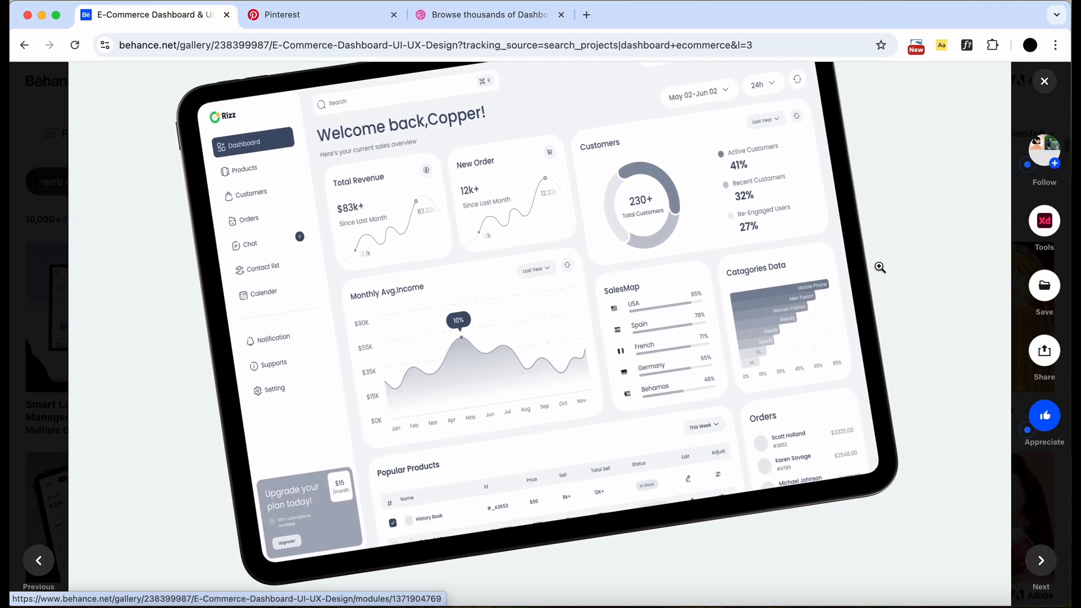
{"action": "scroll", "coordinate": [879, 267], "scroll_direction": "down", "scroll_amount": 10}
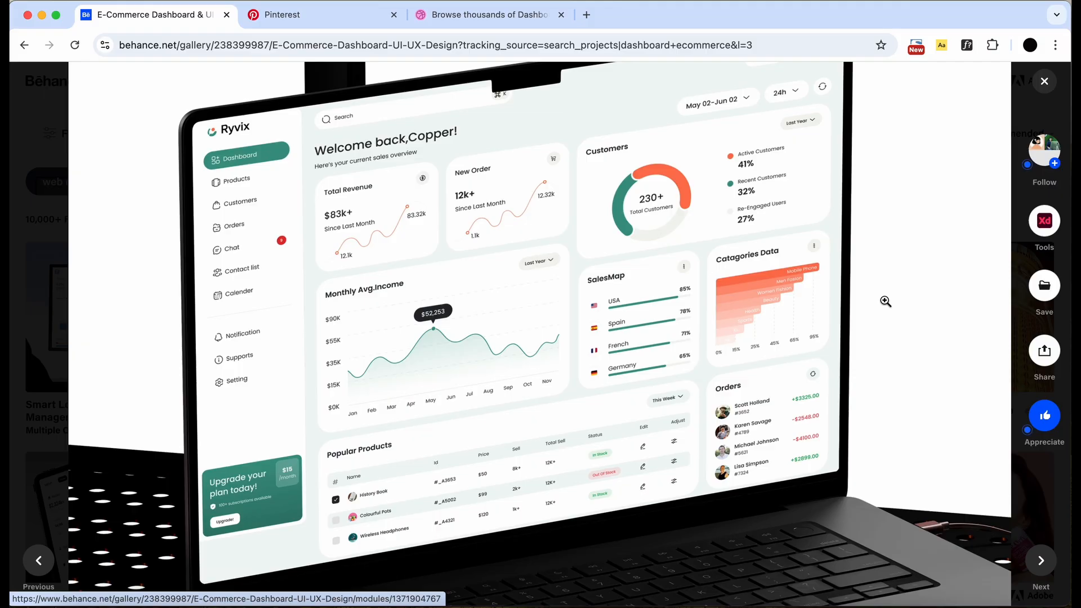
Capture a screenshot of the Ryvix dashboard laptop mockup and close the project
{"action": "scroll", "coordinate": [715, 259], "scroll_direction": "up", "scroll_amount": 1}
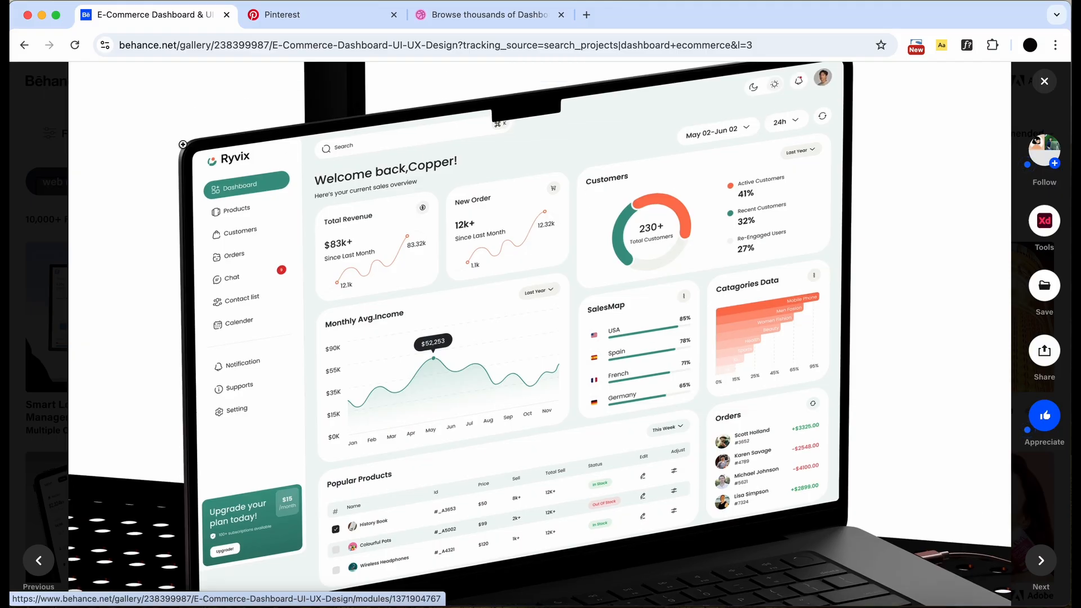
{"action": "key", "text": "super+shift+4"}
{"action": "left_click_drag", "start_coordinate": [143, 74], "coordinate": [900, 596]}
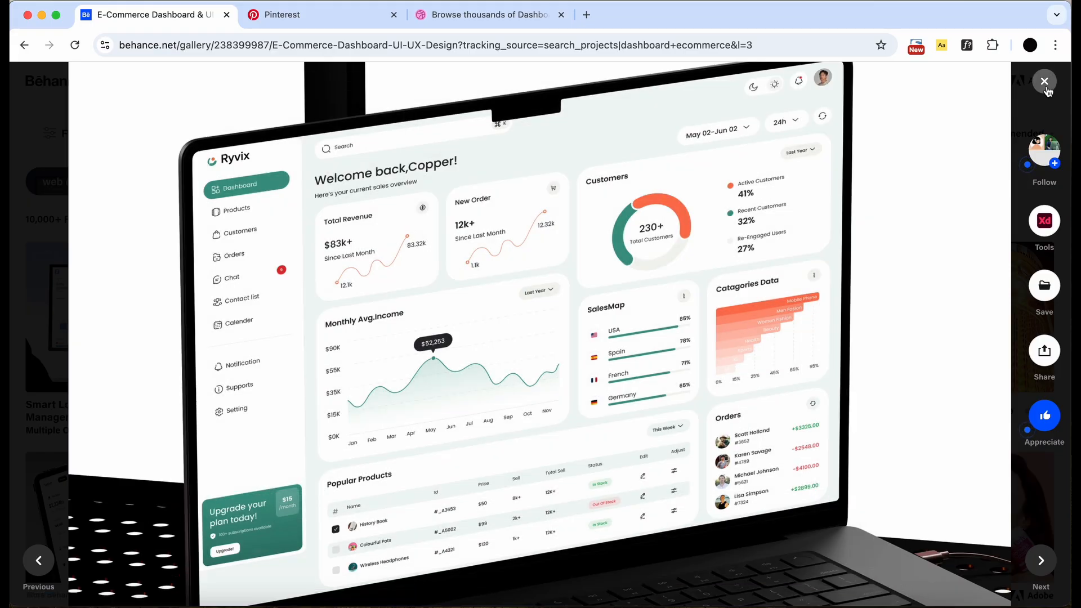
{"action": "left_click", "coordinate": [1045, 83]}
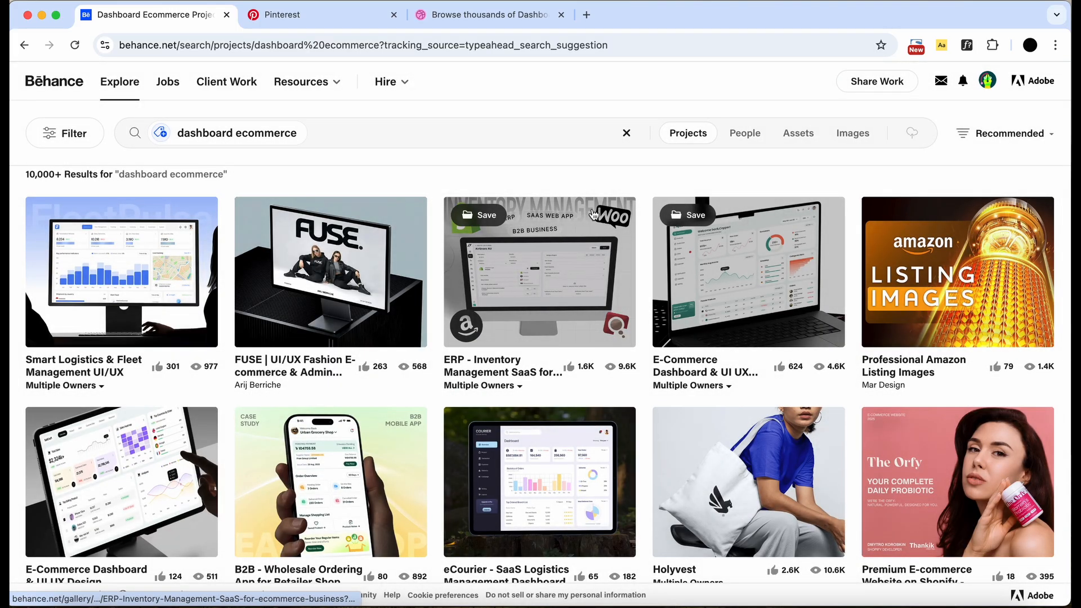
Find the SellCraft E-Commerce Dashboard & UI UX Design project, capture a screenshot of its full desktop-monitor dashboard mockup, and close the project
{"action": "scroll", "coordinate": [594, 214], "scroll_direction": "down", "scroll_amount": 1}
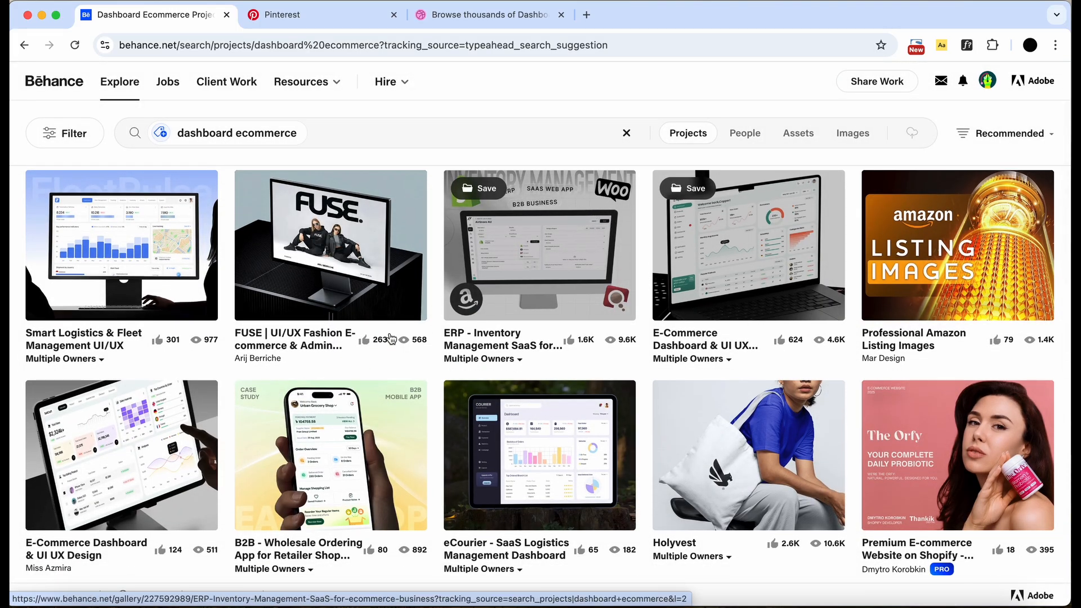
{"action": "scroll", "coordinate": [232, 420], "scroll_direction": "down", "scroll_amount": 3}
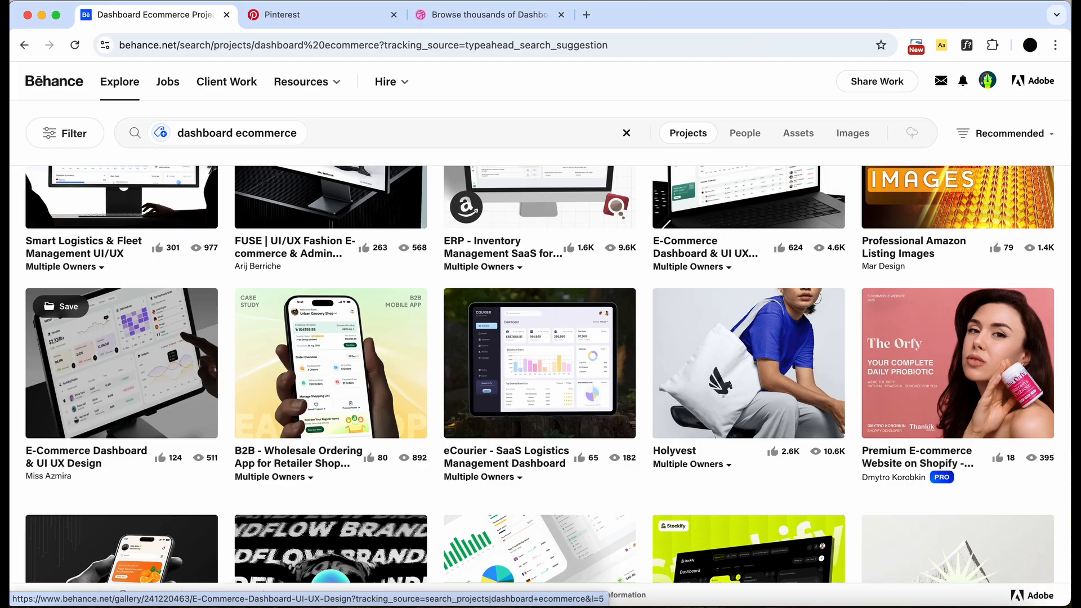
{"action": "left_click", "coordinate": [112, 355]}
{"action": "scroll", "coordinate": [571, 362], "scroll_direction": "down", "scroll_amount": 1}
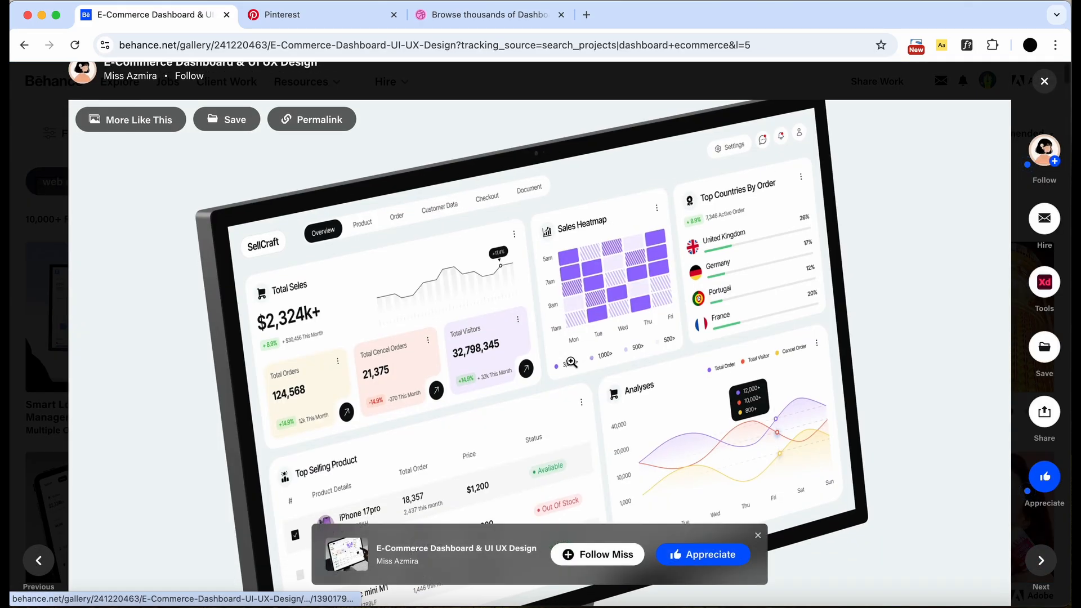
{"action": "scroll", "coordinate": [926, 313], "scroll_direction": "down", "scroll_amount": 5}
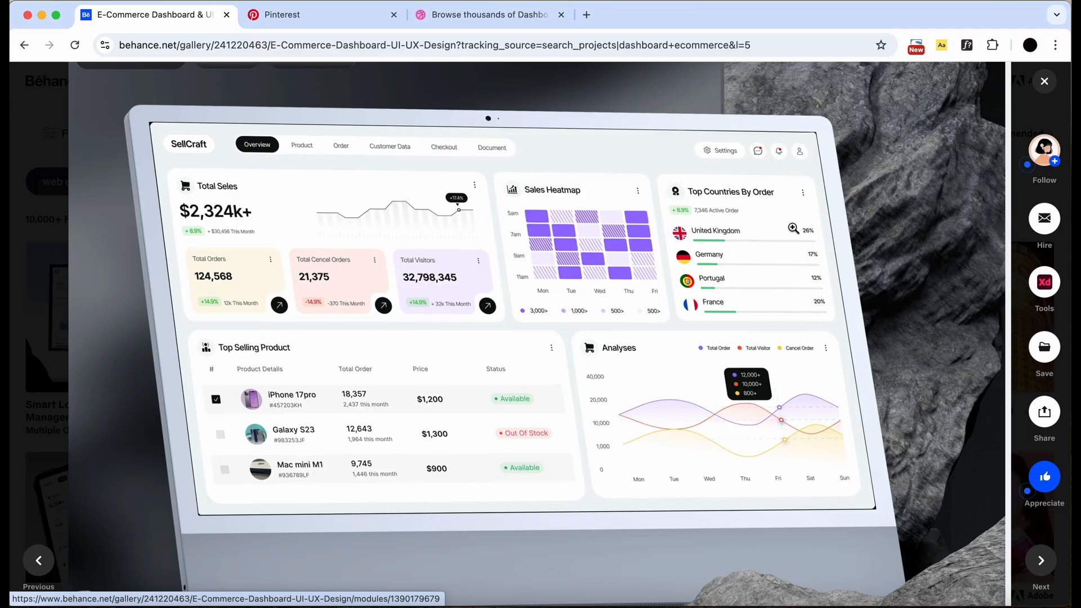
{"action": "scroll", "coordinate": [830, 230], "scroll_direction": "down", "scroll_amount": 1}
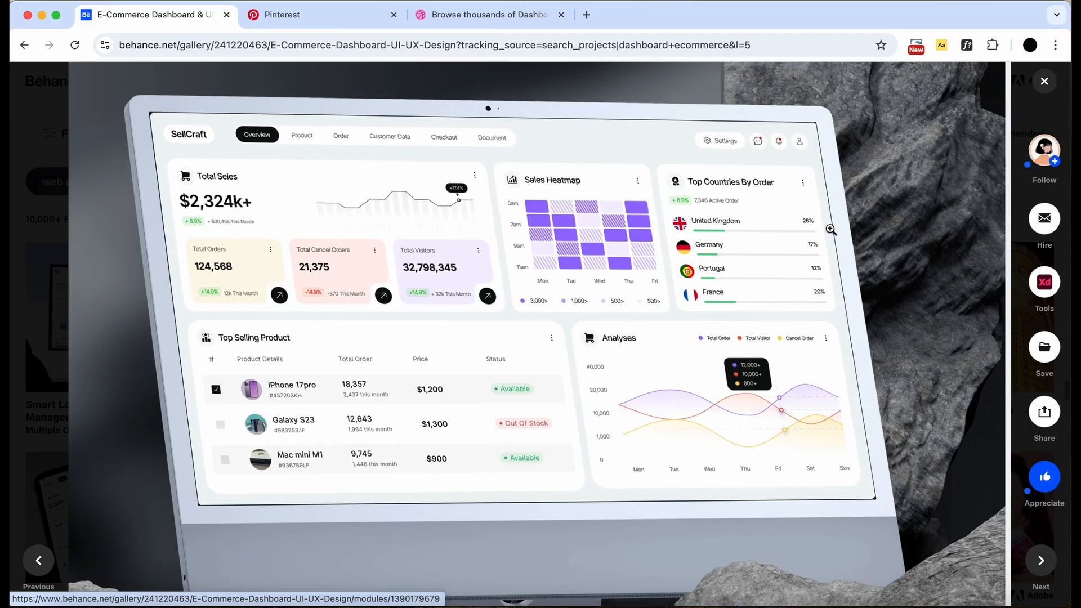
{"action": "scroll", "coordinate": [831, 229], "scroll_direction": "up", "scroll_amount": 3}
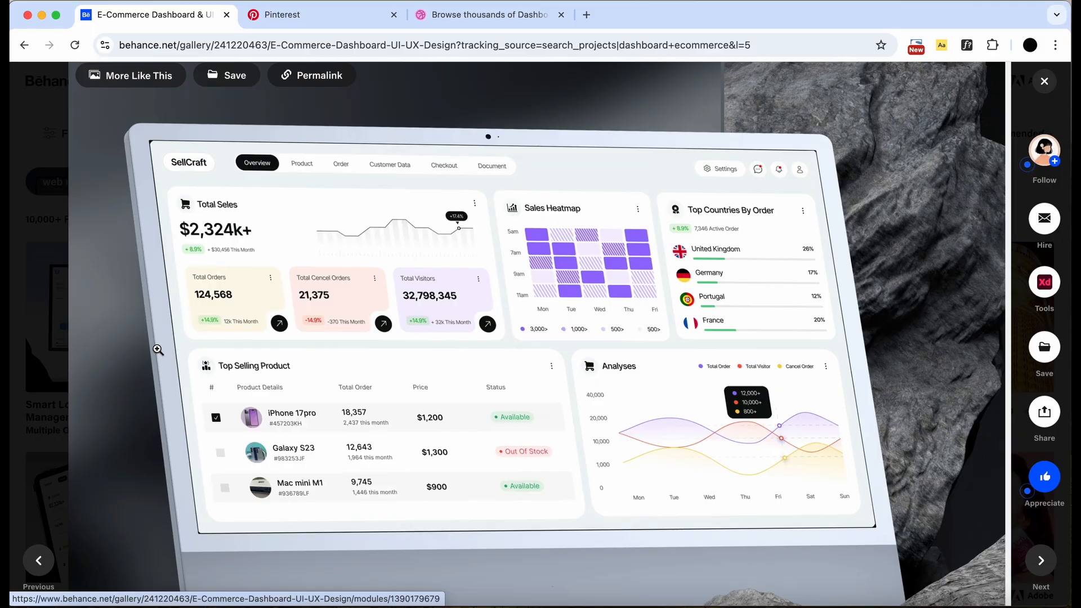
{"action": "key", "text": "super+shift+4"}
{"action": "left_click_drag", "start_coordinate": [134, 133], "coordinate": [898, 556]}
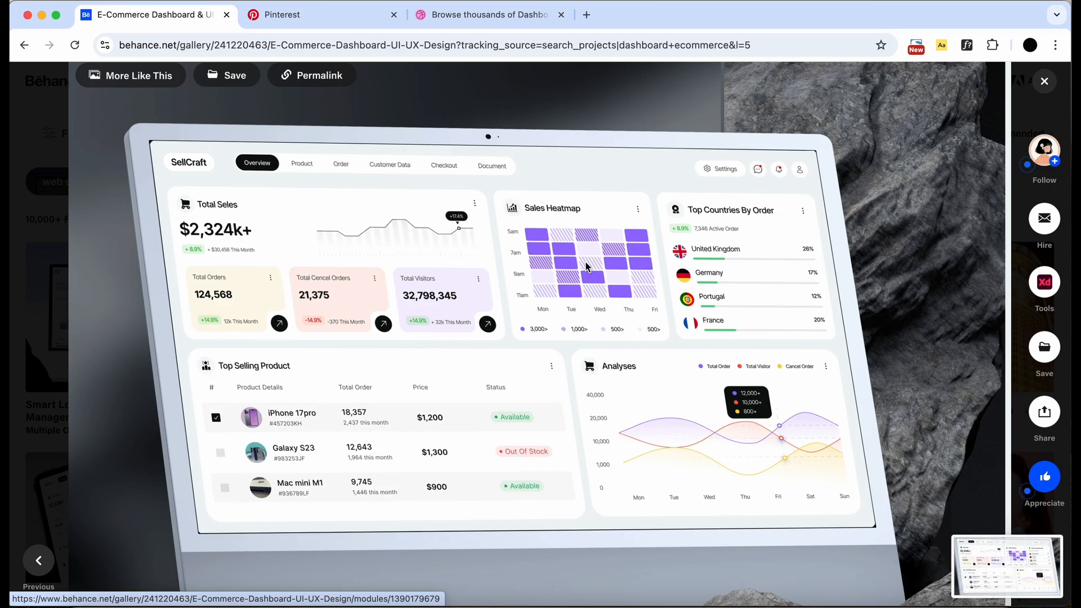
{"action": "left_click", "coordinate": [1044, 81]}
Open the Bizlytics SaaS E-commerce Dashboard project further down the results and capture a screenshot of its dashboard mockup
{"action": "scroll", "coordinate": [574, 347], "scroll_direction": "down", "scroll_amount": 8}
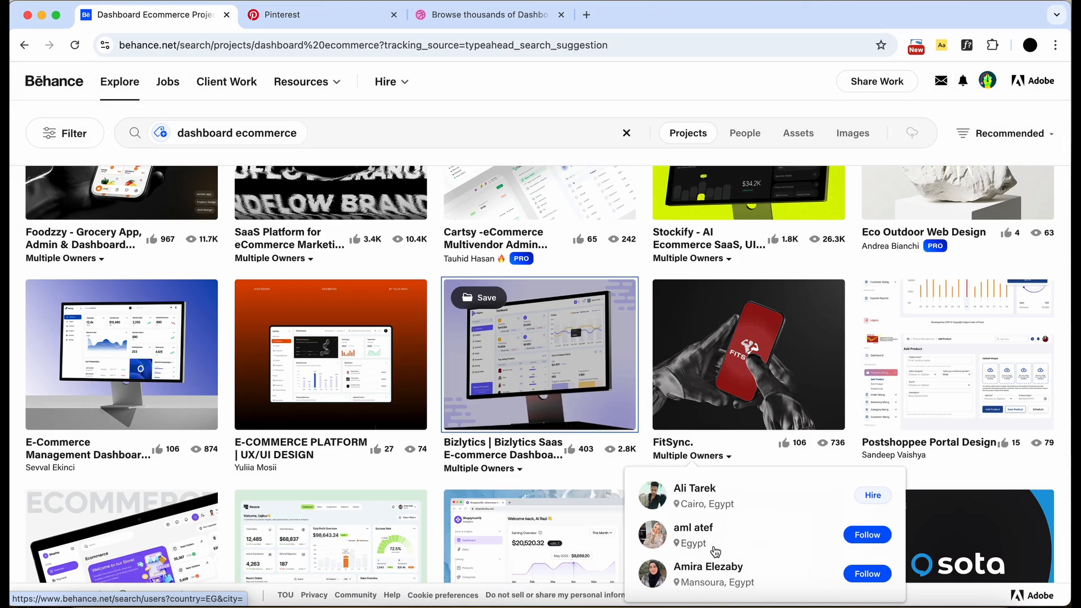
{"action": "left_click", "coordinate": [574, 346]}
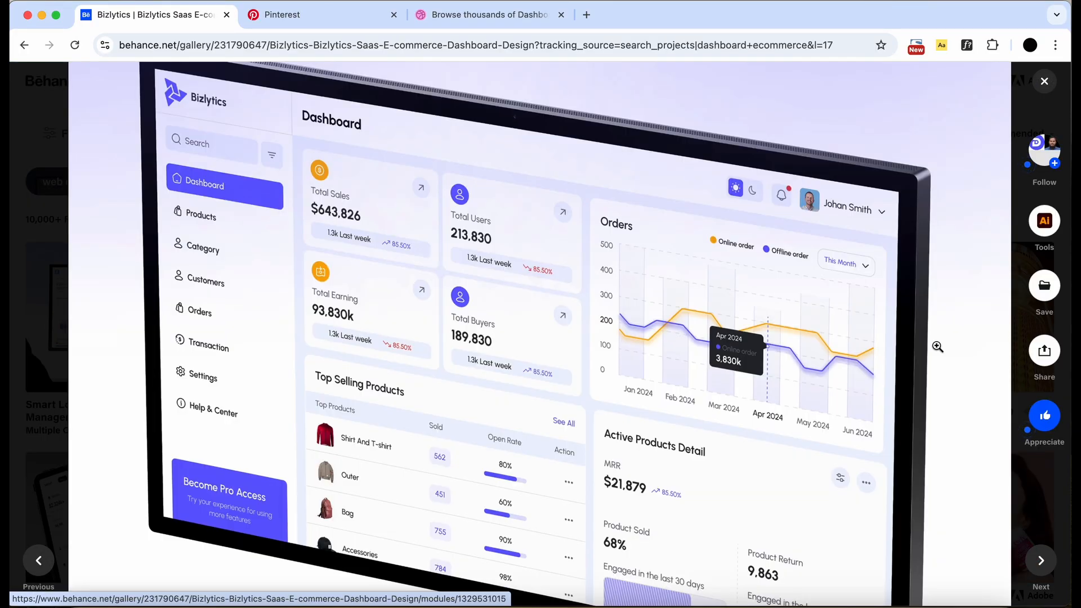
{"action": "scroll", "coordinate": [937, 347], "scroll_direction": "down", "scroll_amount": 1}
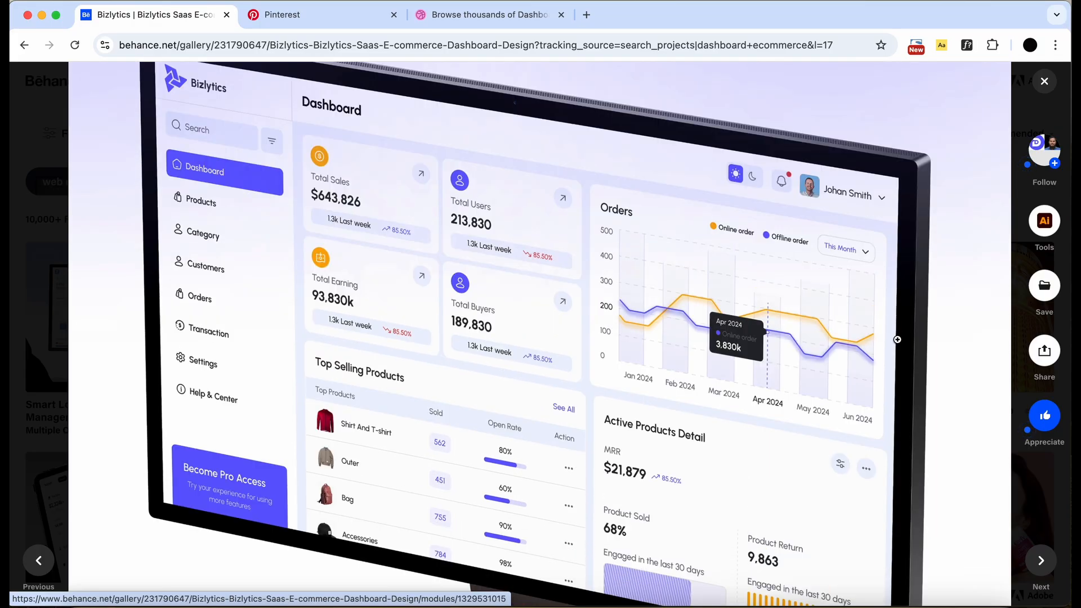
{"action": "key", "text": "super+shift+4"}
{"action": "left_click_drag", "start_coordinate": [124, 68], "coordinate": [917, 599]}
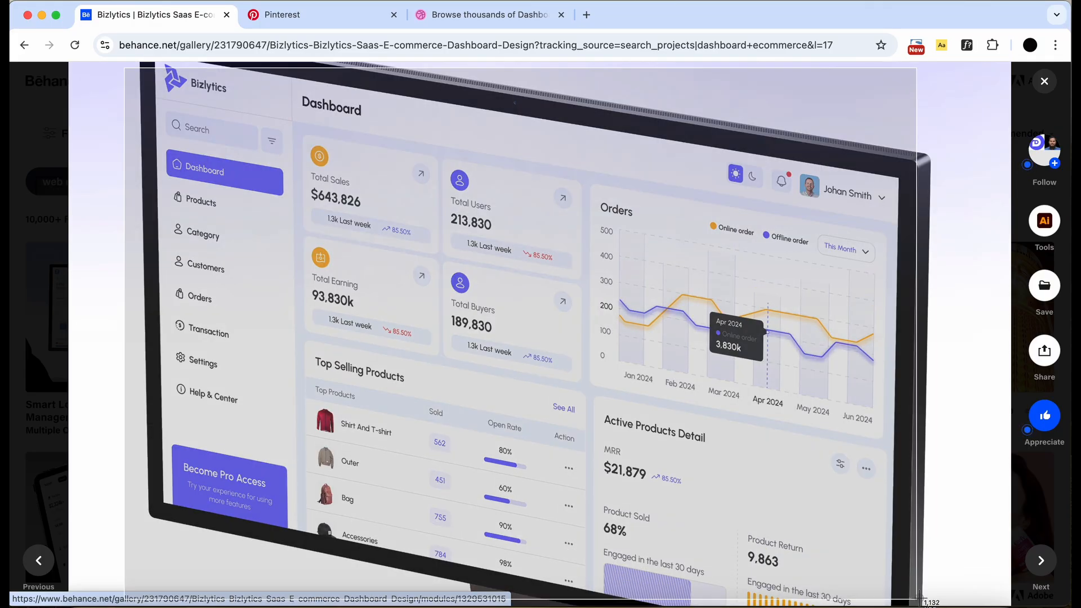
{"action": "key", "text": "Escape"}
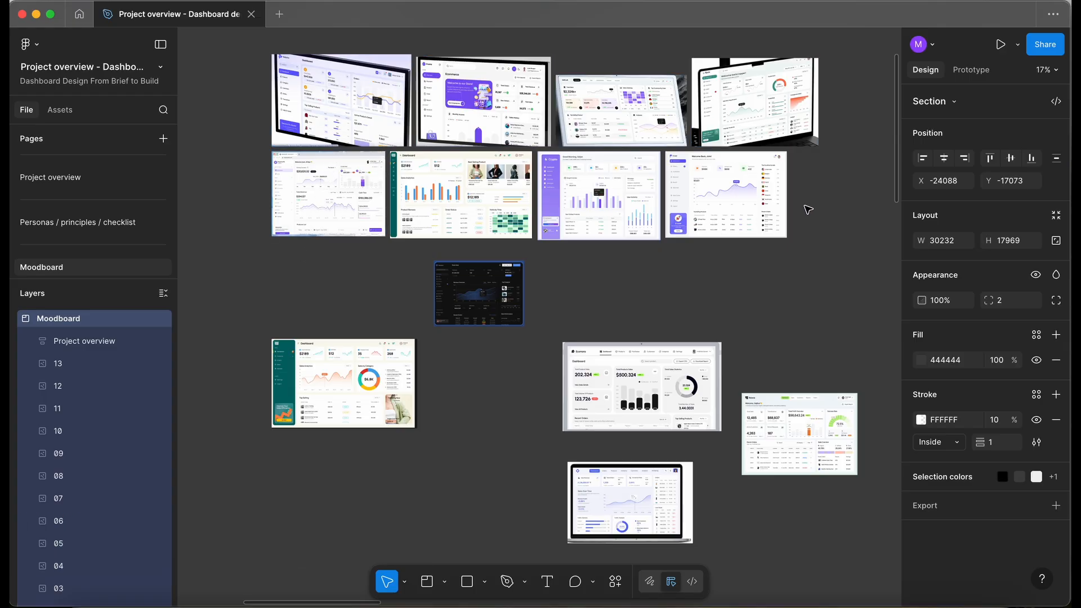
Switch to Figma and look over the dashboard screenshots collected in the Moodboard section
{"action": "scroll", "coordinate": [781, 104], "scroll_direction": "up", "scroll_amount": 5}
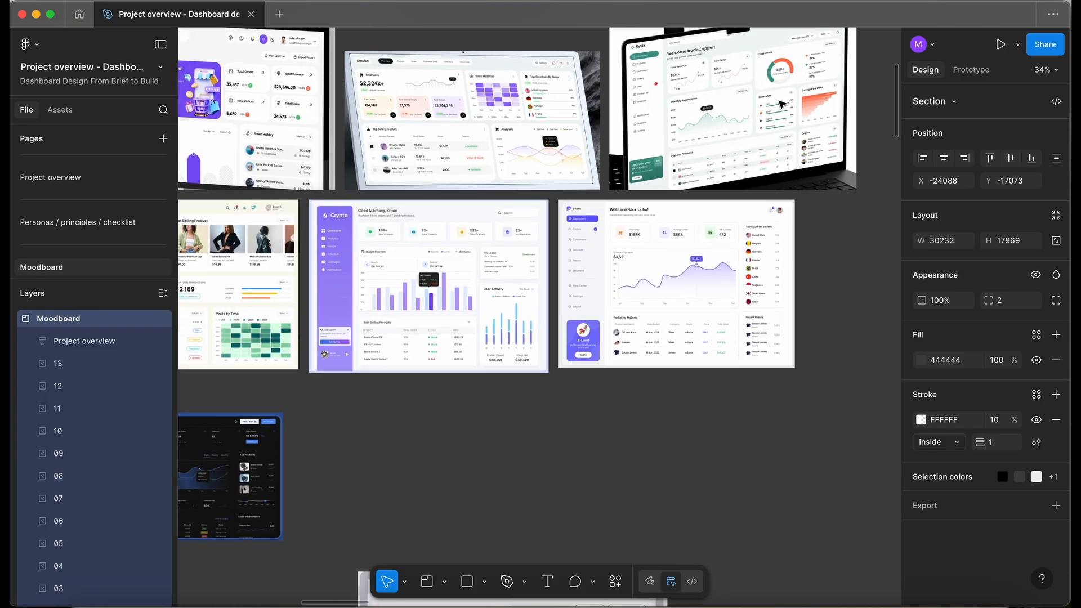
{"action": "scroll", "coordinate": [781, 104], "scroll_direction": "down", "scroll_amount": 3}
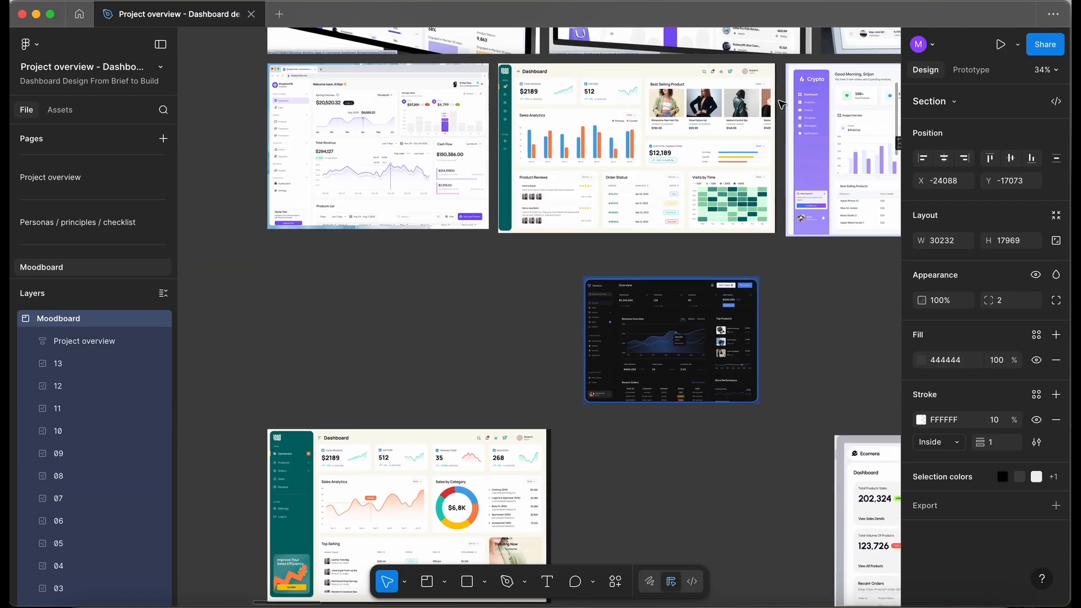
{"action": "scroll", "coordinate": [781, 104], "scroll_direction": "down", "scroll_amount": 6}
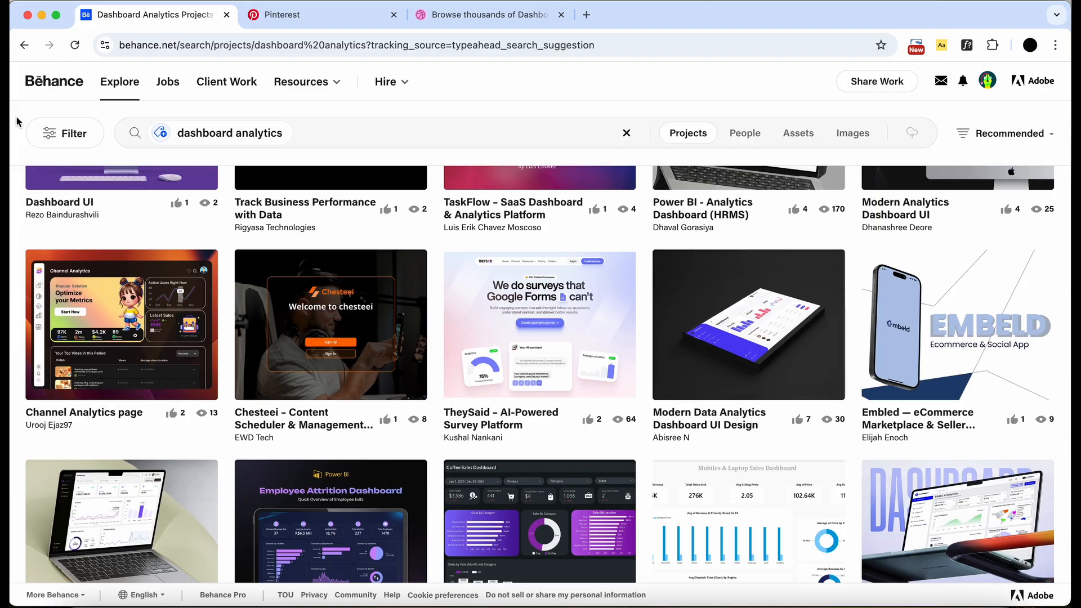
Switch back to Behance, browse the dashboard analytics results, and change the project search to "dashboard sales"
{"action": "scroll", "coordinate": [386, 406], "scroll_direction": "down", "scroll_amount": 20}
{"action": "scroll", "coordinate": [386, 405], "scroll_direction": "up", "scroll_amount": 20}
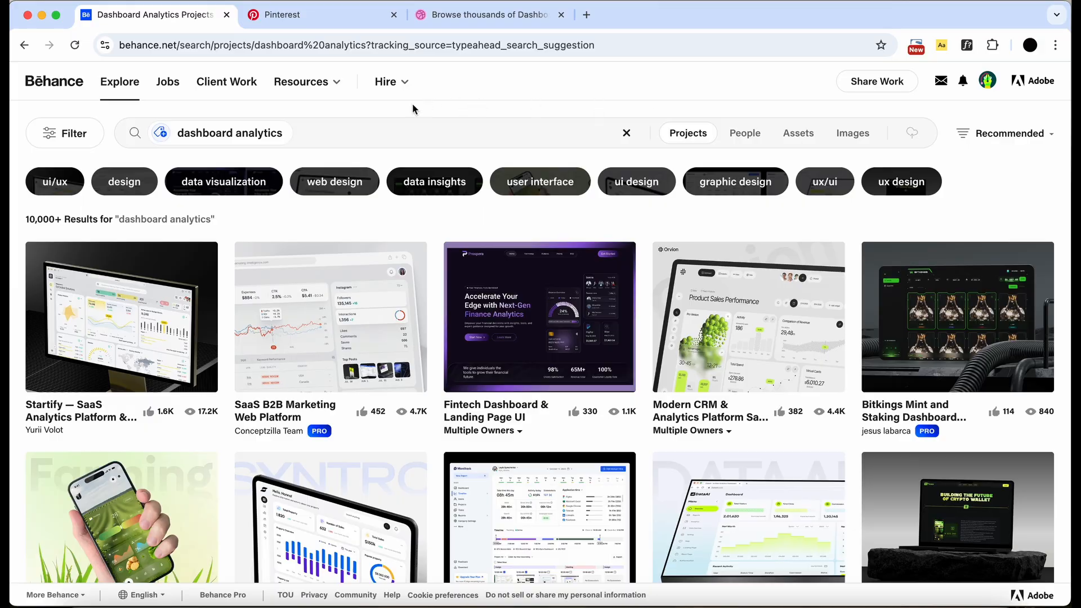
{"action": "left_click", "coordinate": [310, 136]}
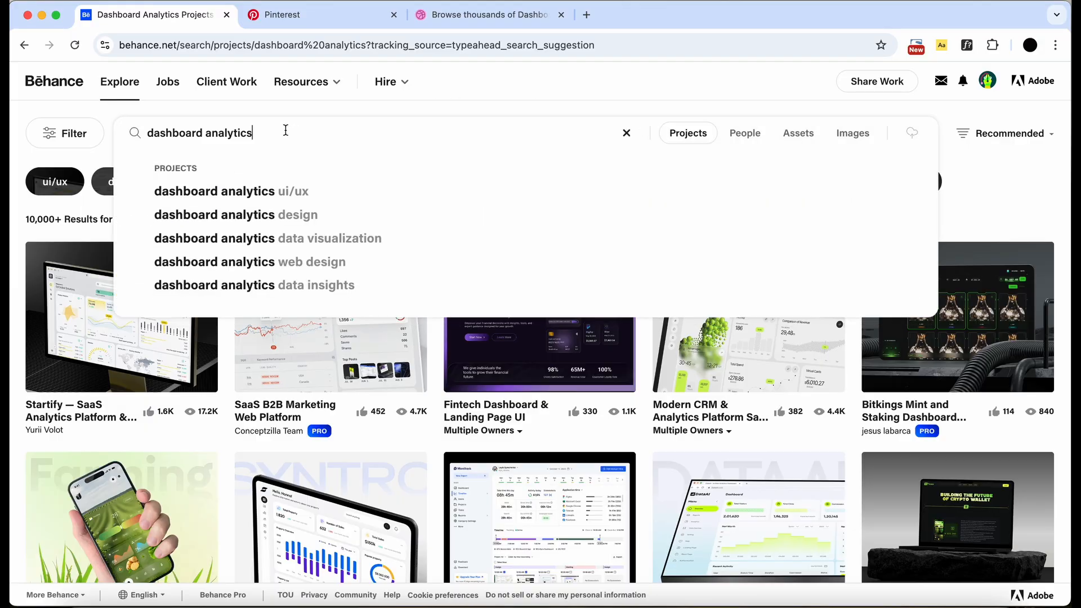
{"action": "double_click", "coordinate": [221, 133]}
{"action": "type", "text": "sales"}
{"action": "key", "text": "Return"}
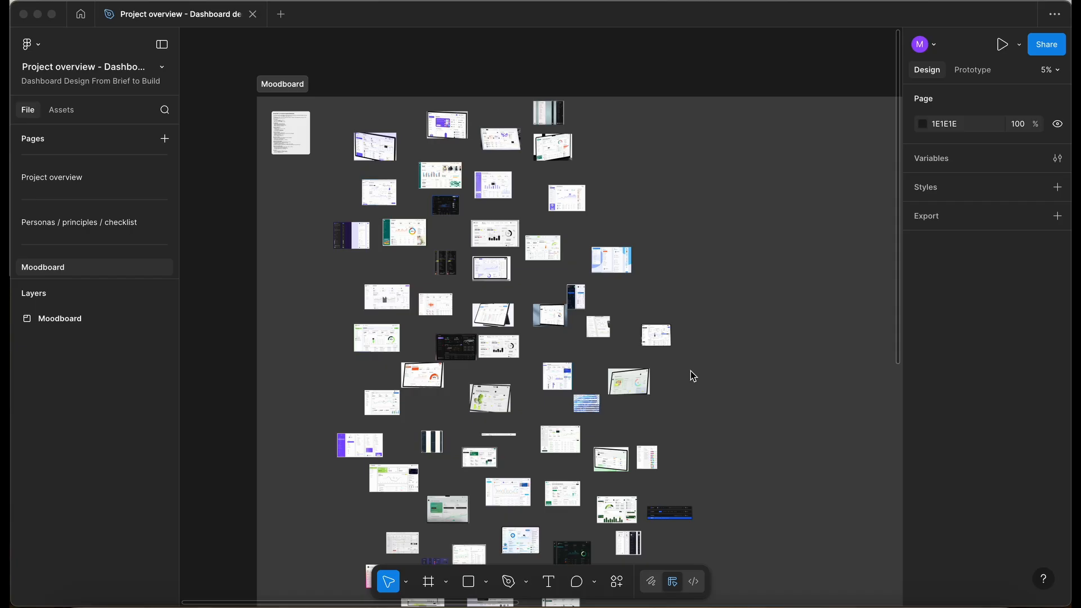
Switch to Figma and examine the enlarged collection of moodboard references, including the Ecomora dashboard up close
{"action": "scroll", "coordinate": [690, 370], "scroll_direction": "down", "scroll_amount": 2}
{"action": "scroll", "coordinate": [690, 370], "scroll_direction": "right", "scroll_amount": 1}
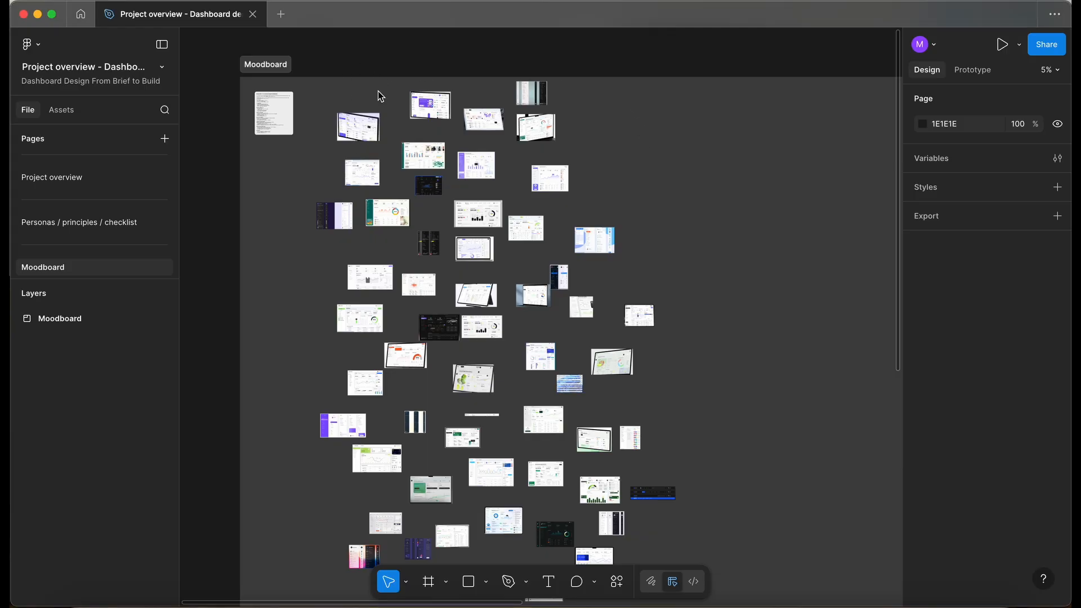
{"action": "scroll", "coordinate": [377, 96], "scroll_direction": "up", "scroll_amount": 5}
{"action": "scroll", "coordinate": [377, 96], "scroll_direction": "down", "scroll_amount": 1}
{"action": "scroll", "coordinate": [582, 280], "scroll_direction": "up", "scroll_amount": 4}
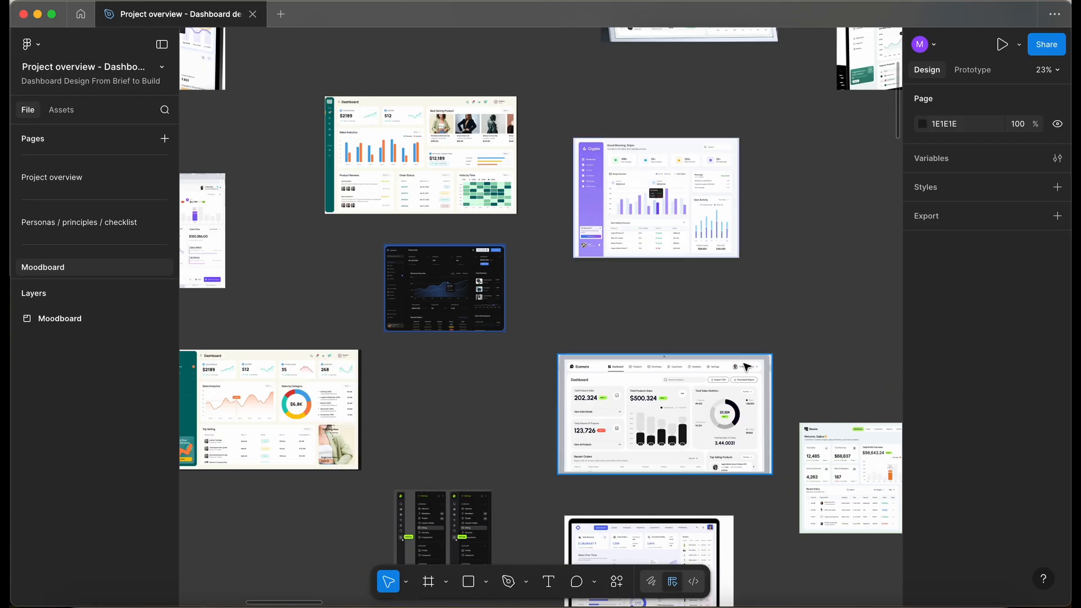
{"action": "scroll", "coordinate": [664, 414], "scroll_direction": "up", "scroll_amount": 5}
{"action": "scroll", "coordinate": [495, 436], "scroll_direction": "down", "scroll_amount": 1}
{"action": "scroll", "coordinate": [495, 434], "scroll_direction": "down", "scroll_amount": 3}
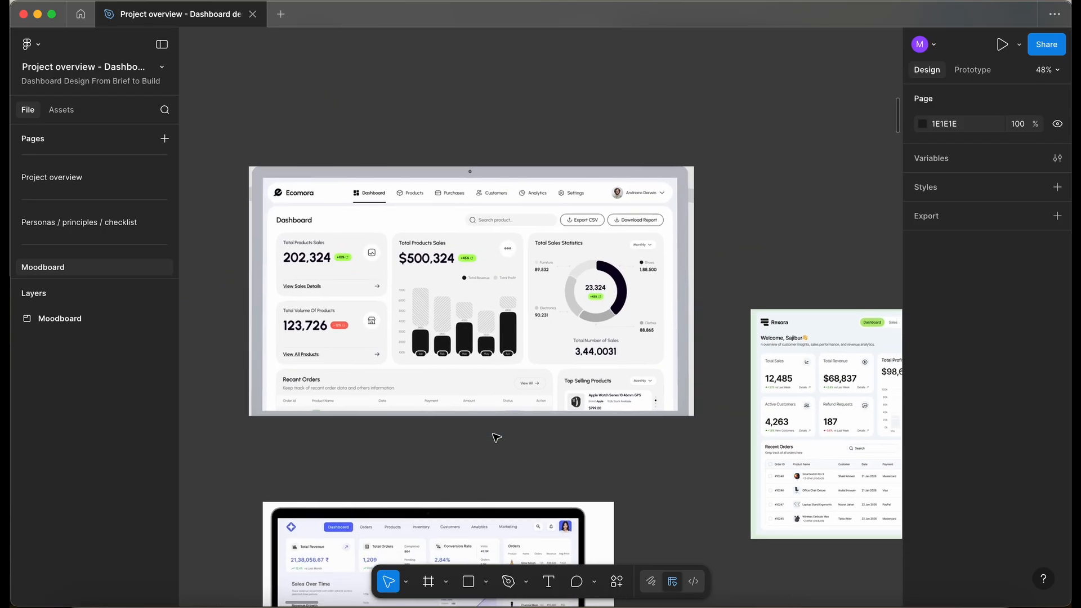
Examine the laptop-framed Sales Over Time dashboard and the Metric Flow dashboard up close in the moodboard
{"action": "scroll", "coordinate": [425, 273], "scroll_direction": "down", "scroll_amount": 4}
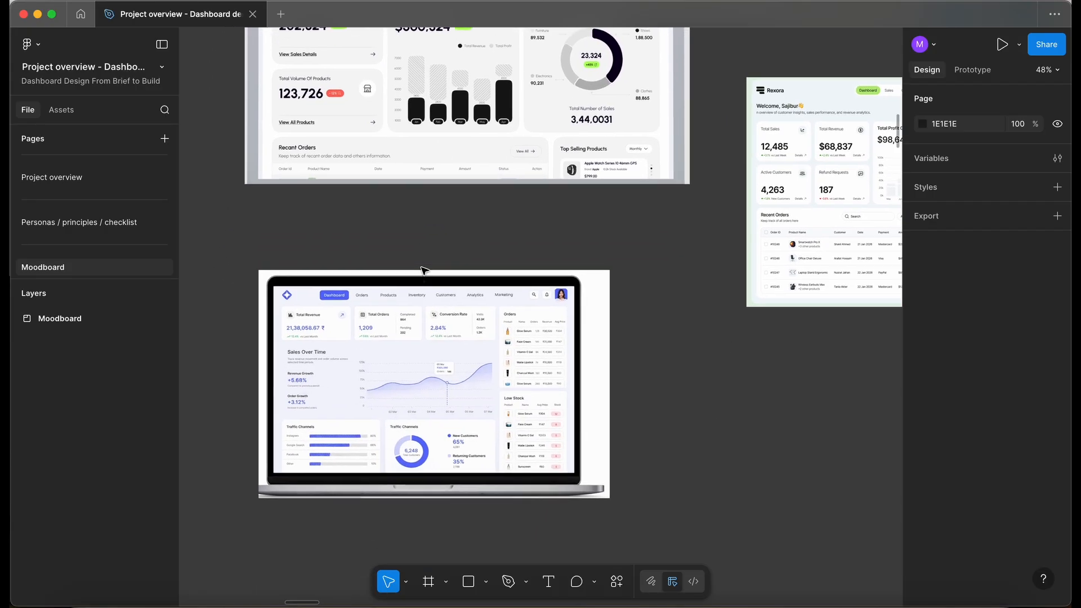
{"action": "scroll", "coordinate": [402, 396], "scroll_direction": "up", "scroll_amount": 5}
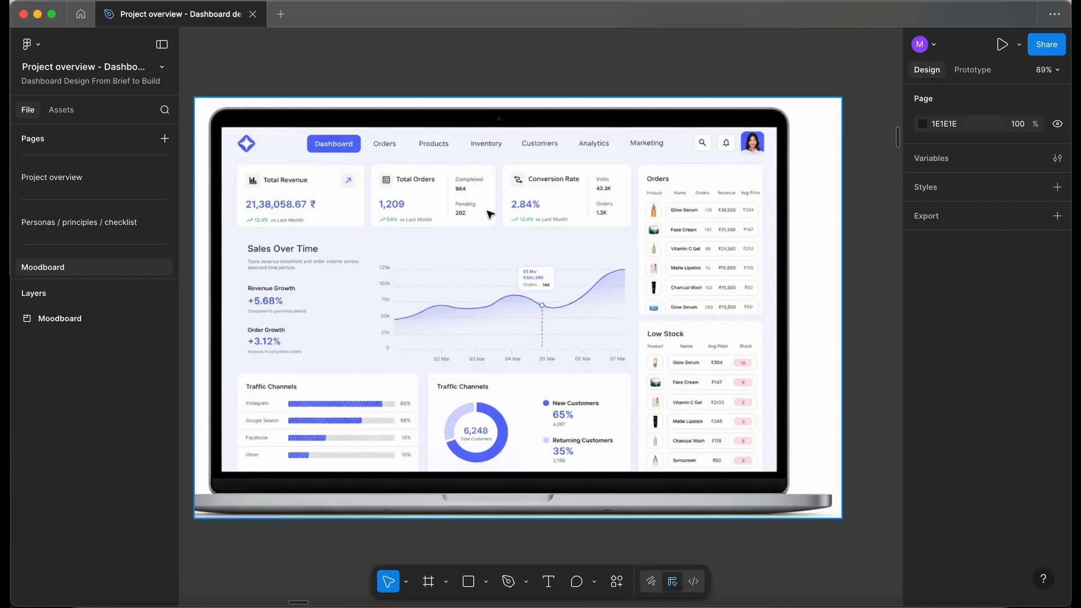
{"action": "scroll", "coordinate": [485, 229], "scroll_direction": "down", "scroll_amount": 5}
{"action": "scroll", "coordinate": [255, 407], "scroll_direction": "up", "scroll_amount": 4}
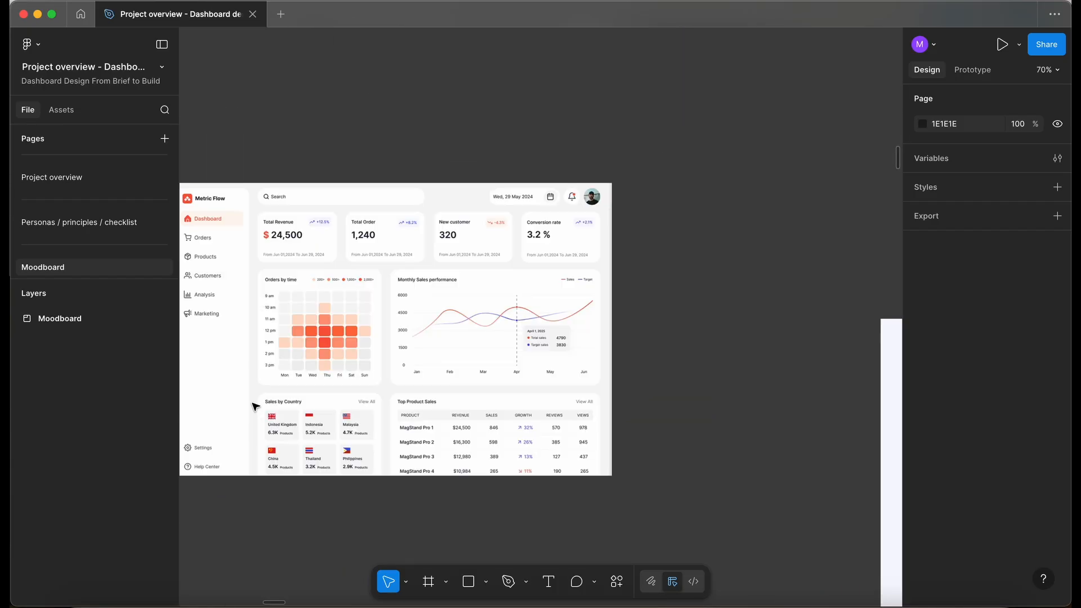
{"action": "scroll", "coordinate": [255, 407], "scroll_direction": "left", "scroll_amount": 2}
{"action": "scroll", "coordinate": [255, 406], "scroll_direction": "up", "scroll_amount": 3}
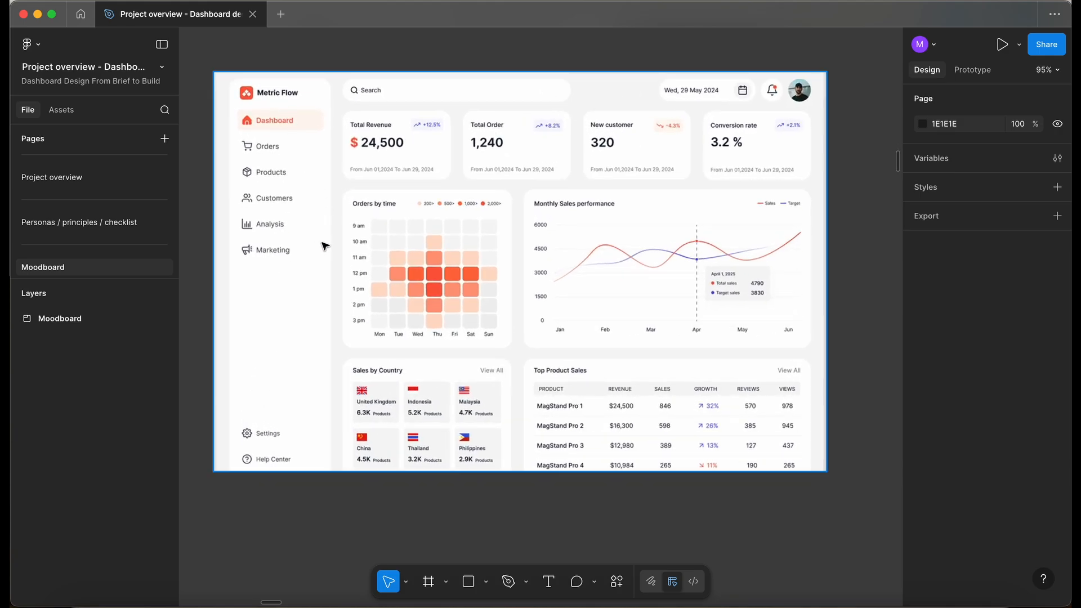
{"action": "scroll", "coordinate": [325, 246], "scroll_direction": "up", "scroll_amount": 2}
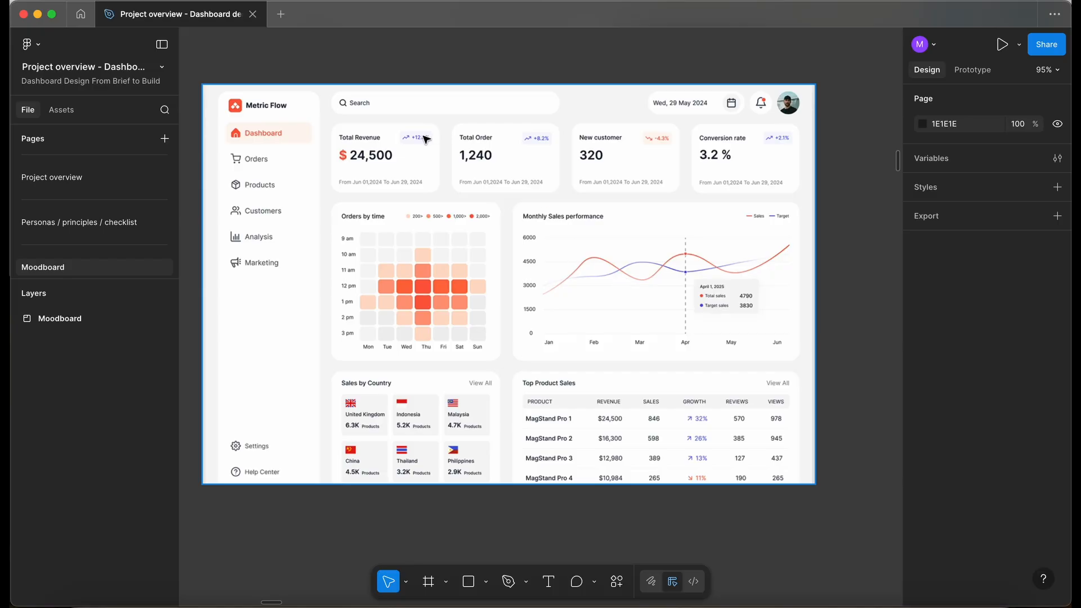
Look over the dark FoCar dashboard and the references placed around it
{"action": "scroll", "coordinate": [467, 166], "scroll_direction": "down", "scroll_amount": 3}
{"action": "scroll", "coordinate": [467, 166], "scroll_direction": "down", "scroll_amount": 5}
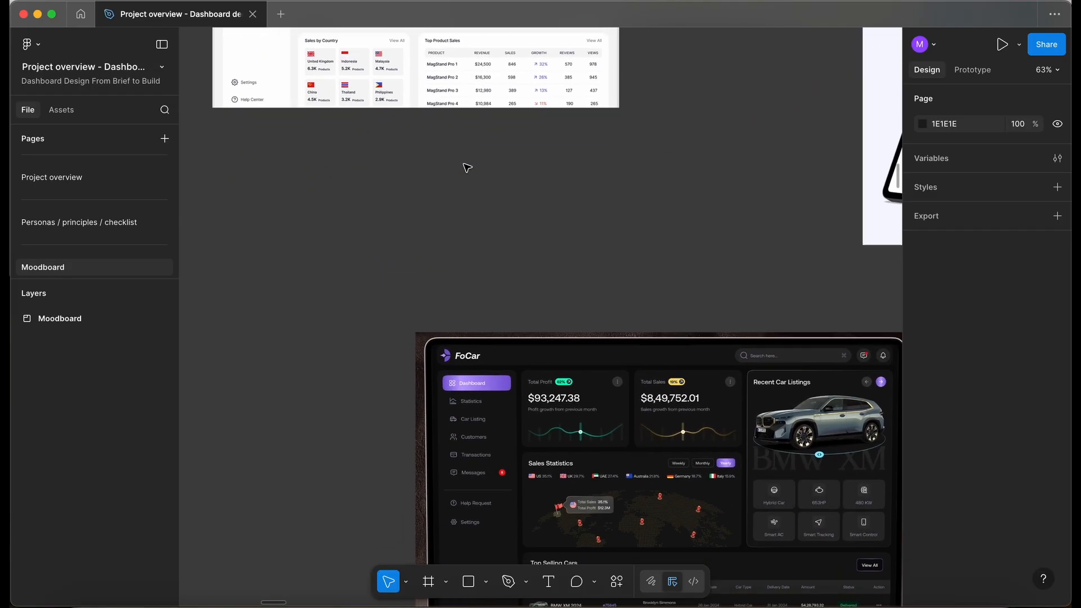
{"action": "scroll", "coordinate": [466, 168], "scroll_direction": "down", "scroll_amount": 2}
{"action": "scroll", "coordinate": [465, 165], "scroll_direction": "down", "scroll_amount": 3}
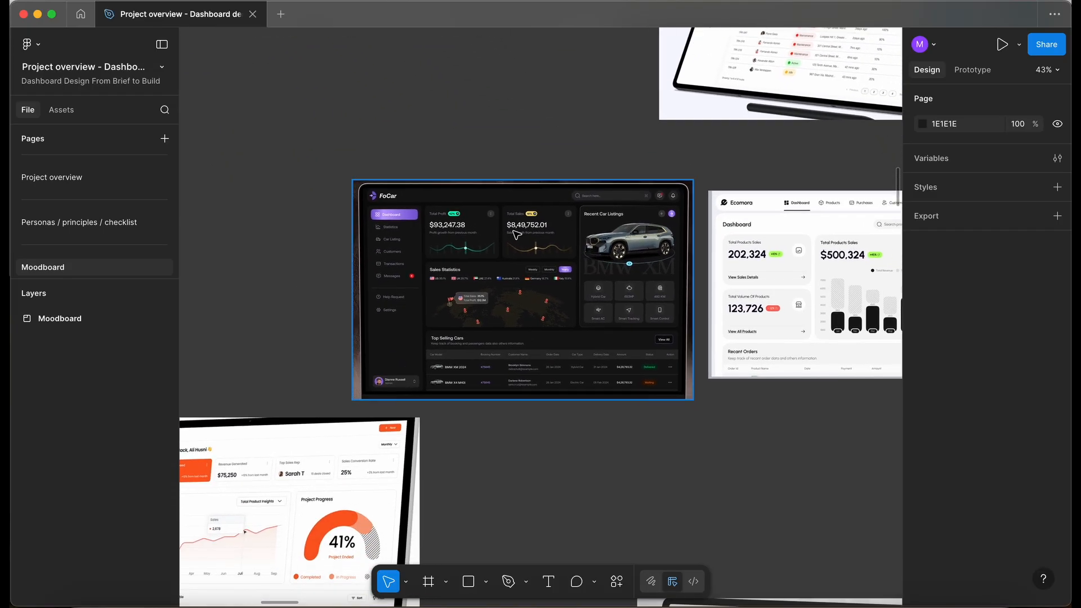
{"action": "scroll", "coordinate": [523, 243], "scroll_direction": "down", "scroll_amount": 10}
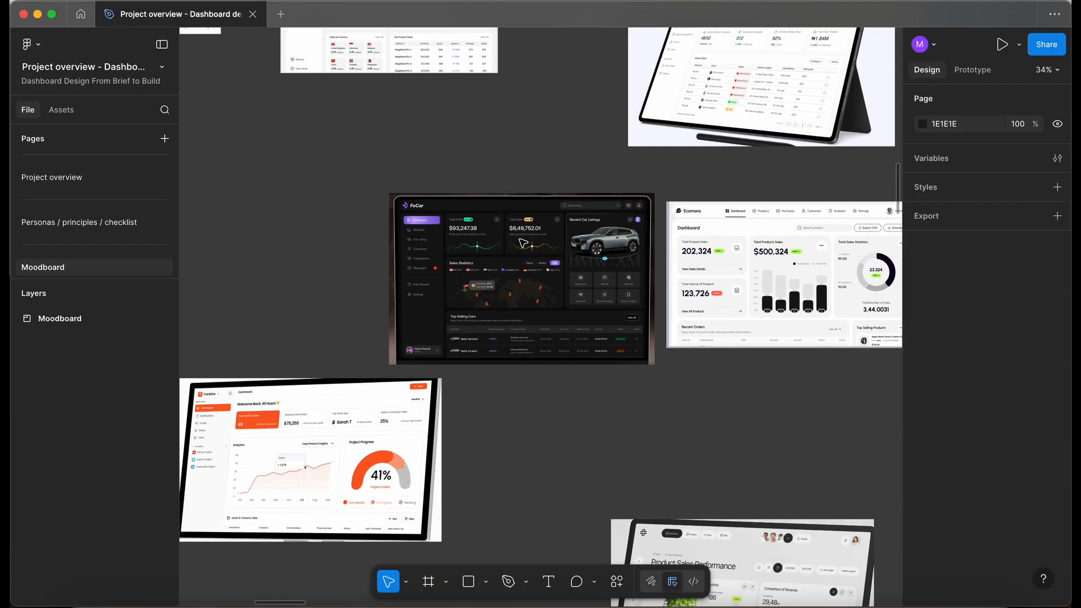
Examine the sidebar navigation references up close, including the purple uinkits set and the dark SystemSheriff menus
{"action": "scroll", "coordinate": [523, 244], "scroll_direction": "down", "scroll_amount": 2}
{"action": "scroll", "coordinate": [523, 244], "scroll_direction": "right", "scroll_amount": 1}
{"action": "scroll", "coordinate": [523, 243], "scroll_direction": "down", "scroll_amount": 9}
{"action": "scroll", "coordinate": [523, 243], "scroll_direction": "left", "scroll_amount": 1}
{"action": "scroll", "coordinate": [209, 379], "scroll_direction": "up", "scroll_amount": 8}
{"action": "scroll", "coordinate": [209, 379], "scroll_direction": "up", "scroll_amount": 3}
{"action": "scroll", "coordinate": [210, 379], "scroll_direction": "left", "scroll_amount": 3}
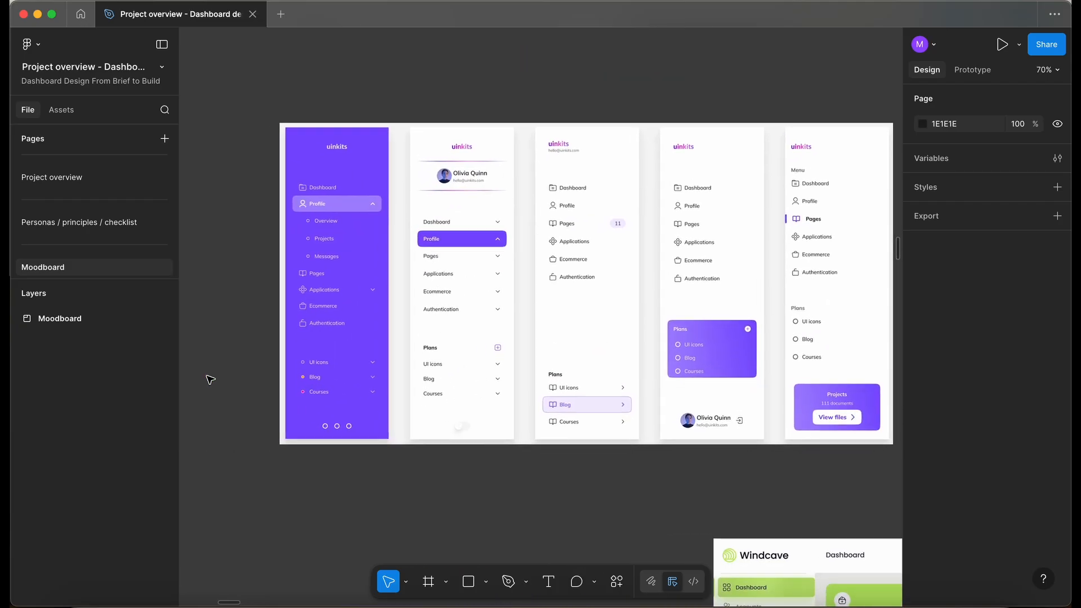
{"action": "scroll", "coordinate": [210, 378], "scroll_direction": "right", "scroll_amount": 4}
{"action": "scroll", "coordinate": [210, 379], "scroll_direction": "down", "scroll_amount": 5}
{"action": "scroll", "coordinate": [210, 379], "scroll_direction": "left", "scroll_amount": 5}
{"action": "scroll", "coordinate": [546, 362], "scroll_direction": "up", "scroll_amount": 5}
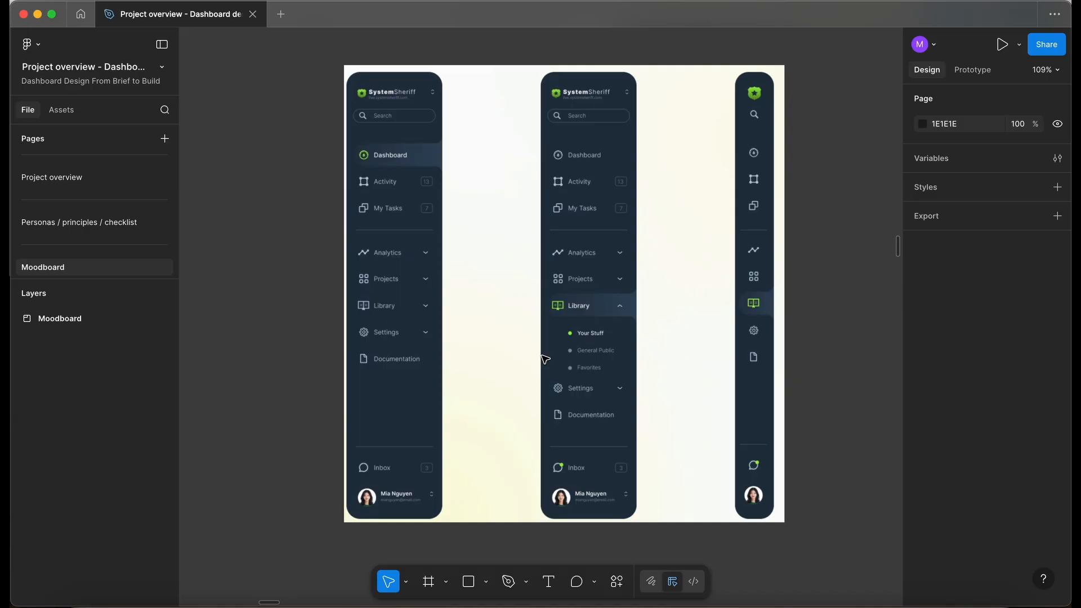
{"action": "scroll", "coordinate": [535, 347], "scroll_direction": "down", "scroll_amount": 3}
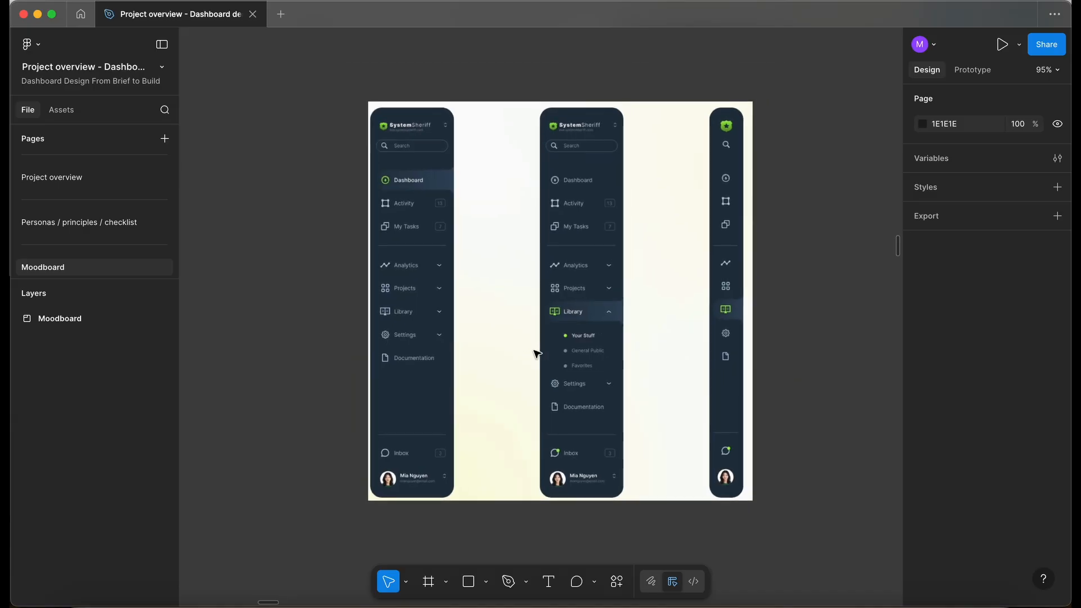
Inspect the cropped Ecomora horizontal navigation bar as an alternative to the sidebar references
{"action": "scroll", "coordinate": [535, 353], "scroll_direction": "down", "scroll_amount": 5}
{"action": "scroll", "coordinate": [536, 353], "scroll_direction": "right", "scroll_amount": 10}
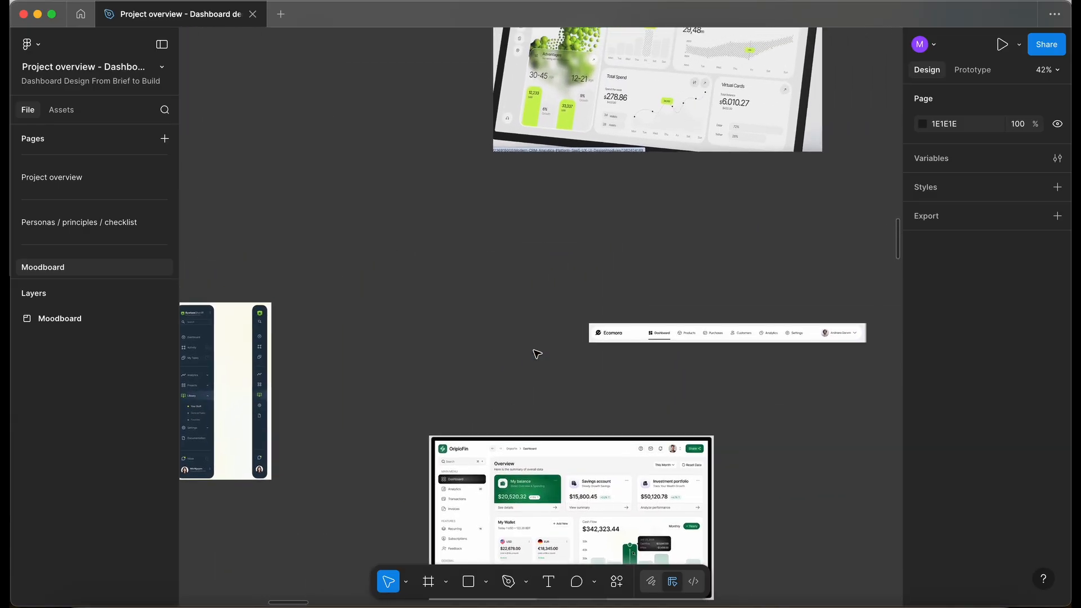
{"action": "scroll", "coordinate": [536, 386], "scroll_direction": "up", "scroll_amount": 5}
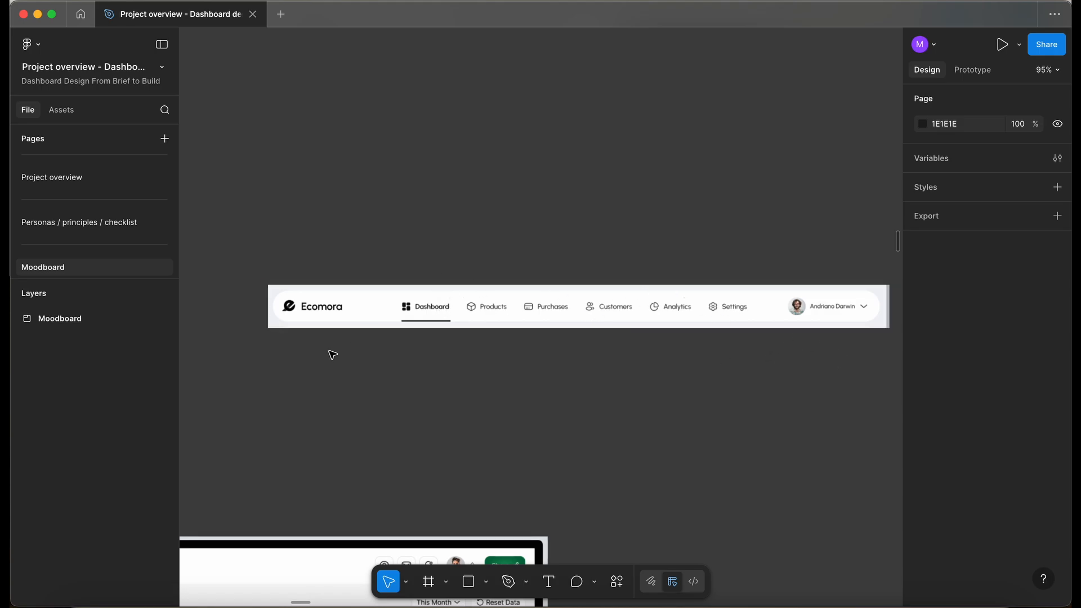
{"action": "scroll", "coordinate": [321, 352], "scroll_direction": "down", "scroll_amount": 1}
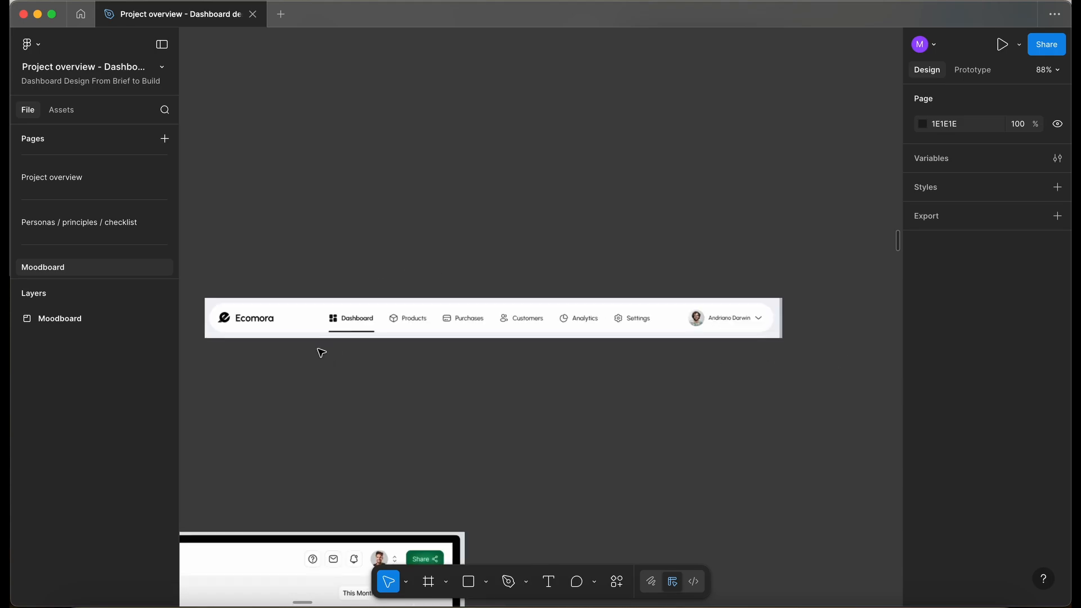
{"action": "scroll", "coordinate": [321, 352], "scroll_direction": "down", "scroll_amount": 3}
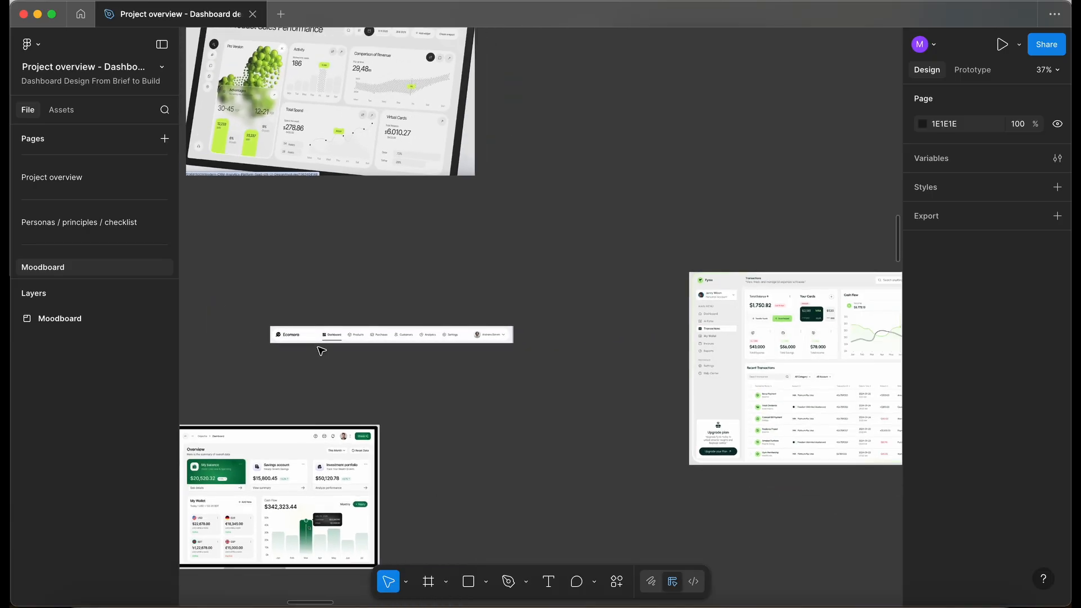
Examine the lime-accented finance dashboard with the Expense Breakdown and Quick Transfer cards, including its overall layout
{"action": "scroll", "coordinate": [431, 329], "scroll_direction": "up", "scroll_amount": 4}
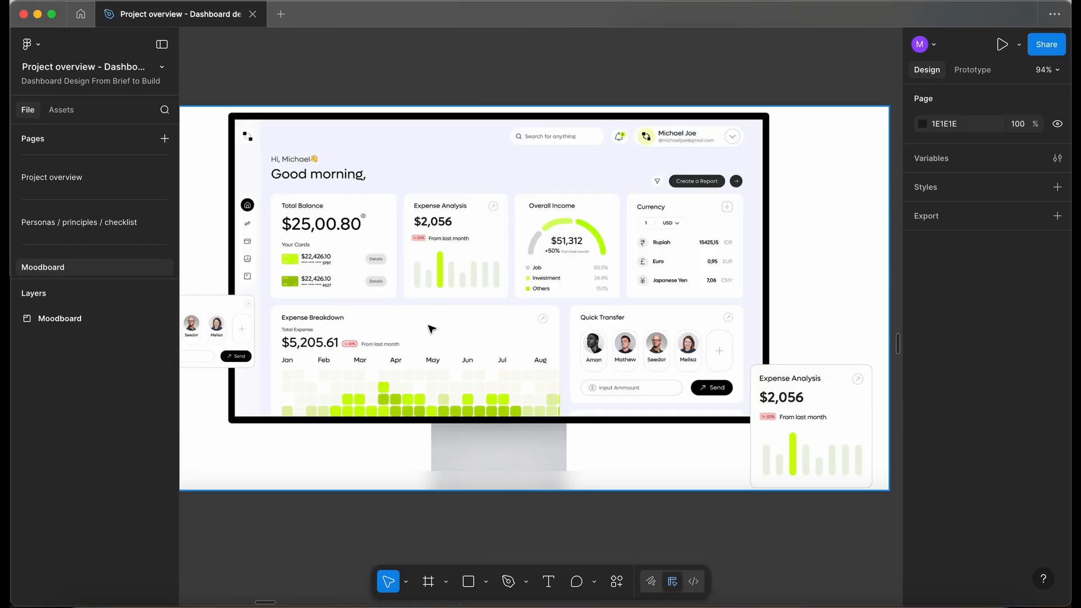
{"action": "scroll", "coordinate": [431, 329], "scroll_direction": "left", "scroll_amount": 2}
{"action": "scroll", "coordinate": [431, 524], "scroll_direction": "up", "scroll_amount": 1}
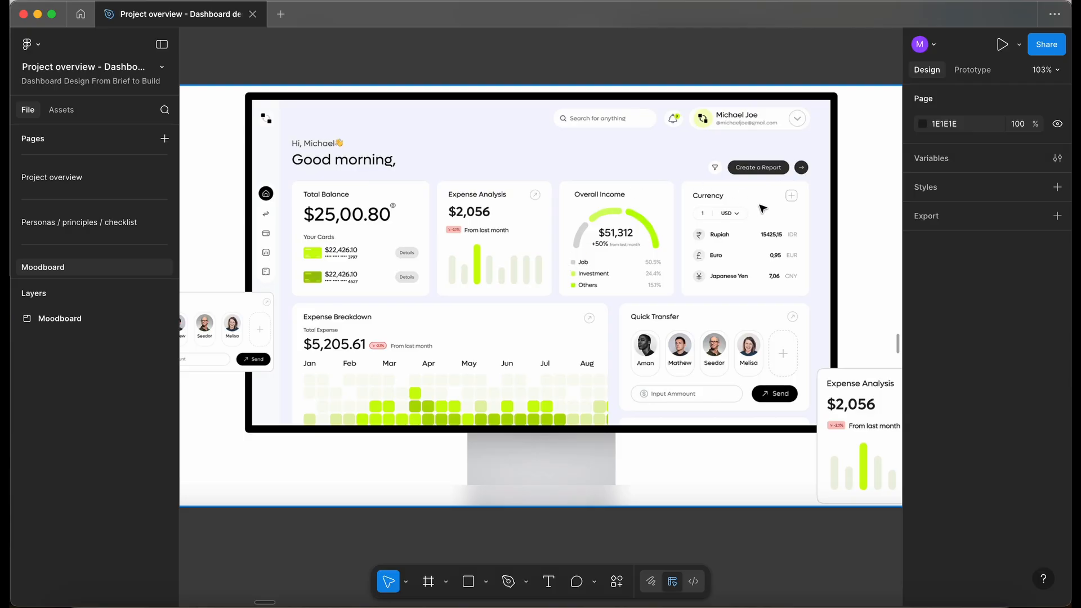
{"action": "key", "text": "shift+1"}
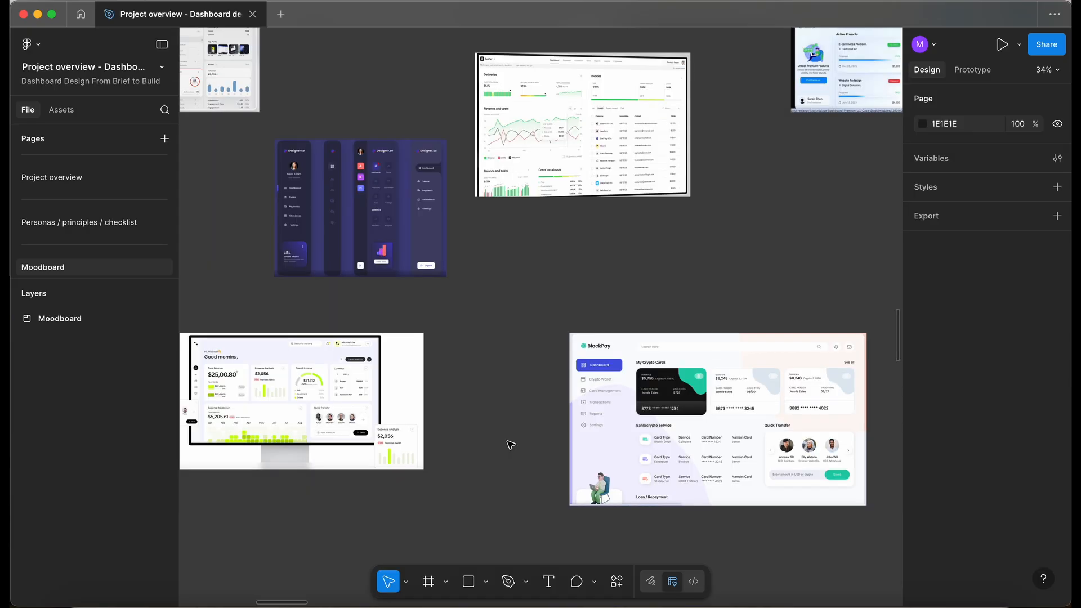
Examine the Sypher dashboard reference, focusing on its charts and the Invoices table
{"action": "scroll", "coordinate": [566, 151], "scroll_direction": "up", "scroll_amount": 2}
{"action": "scroll", "coordinate": [566, 150], "scroll_direction": "right", "scroll_amount": 3}
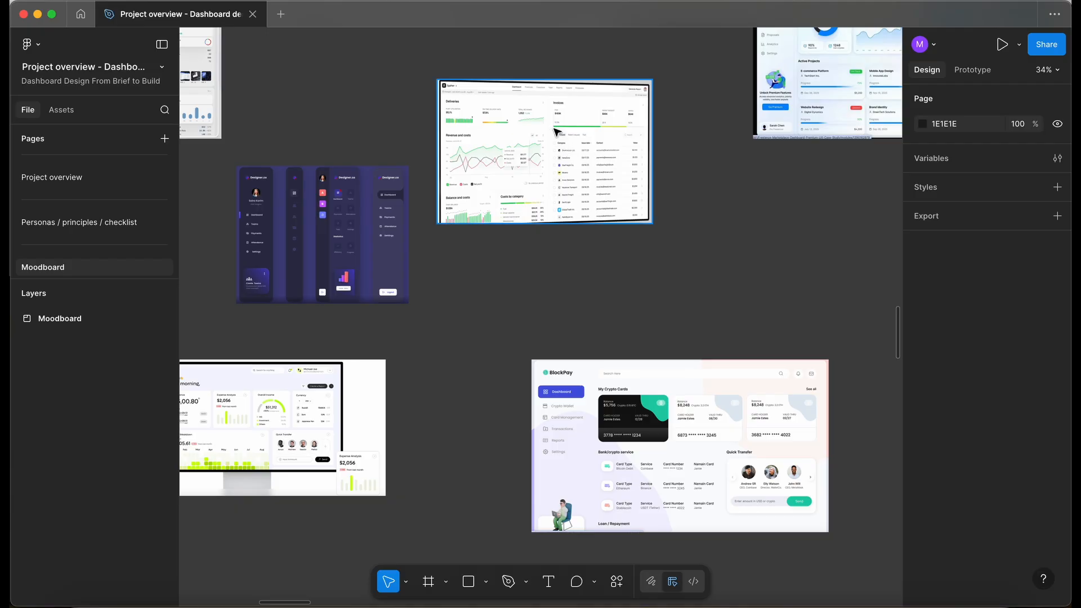
{"action": "scroll", "coordinate": [555, 132], "scroll_direction": "up", "scroll_amount": 5}
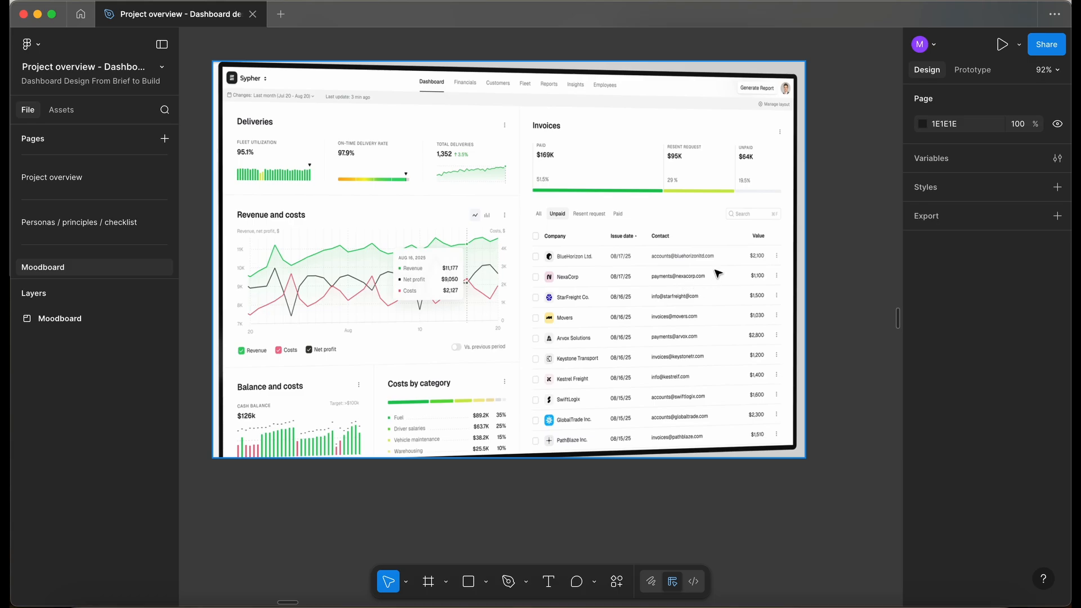
{"action": "scroll", "coordinate": [644, 243], "scroll_direction": "up", "scroll_amount": 4}
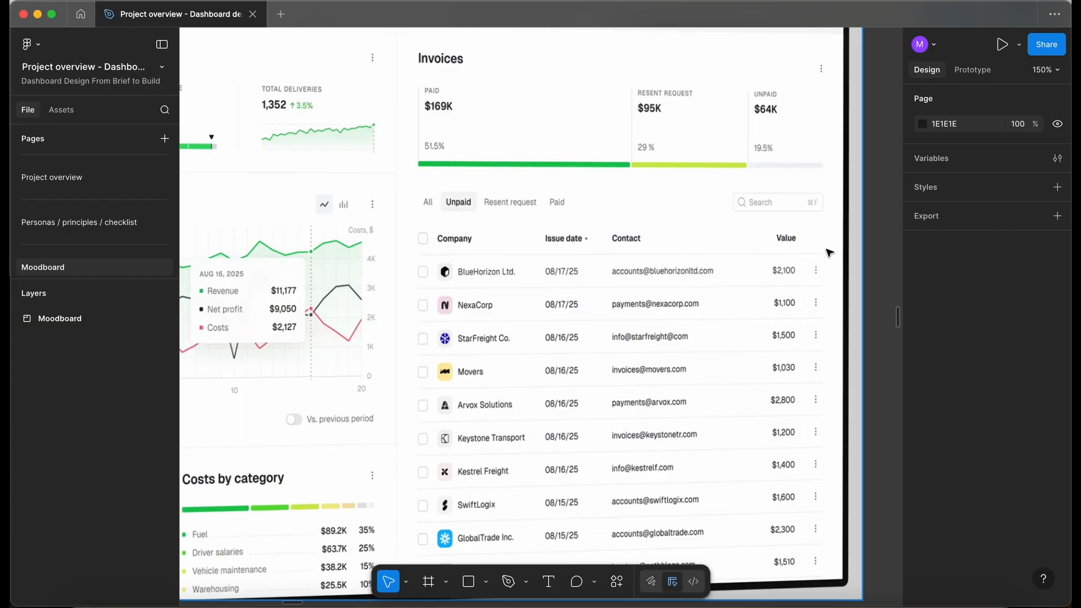
{"action": "scroll", "coordinate": [539, 251], "scroll_direction": "down", "scroll_amount": 5}
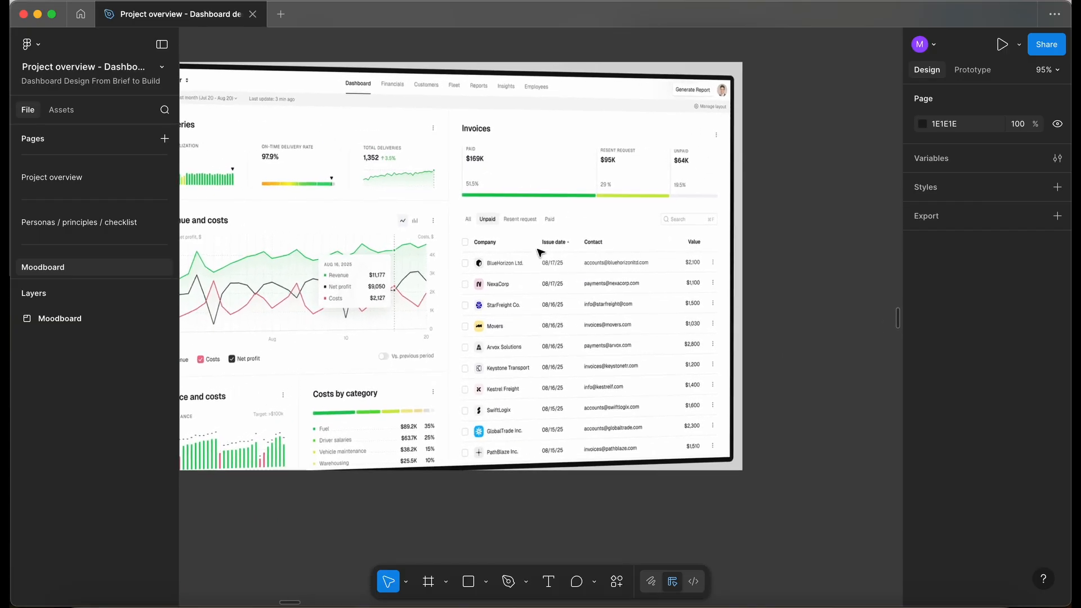
Return to the project brief and review its sections from Research & Inspiration through Deliverables
{"action": "scroll", "coordinate": [539, 252], "scroll_direction": "down", "scroll_amount": 10}
{"action": "scroll", "coordinate": [539, 251], "scroll_direction": "down", "scroll_amount": 8}
{"action": "scroll", "coordinate": [262, 65], "scroll_direction": "up", "scroll_amount": 15}
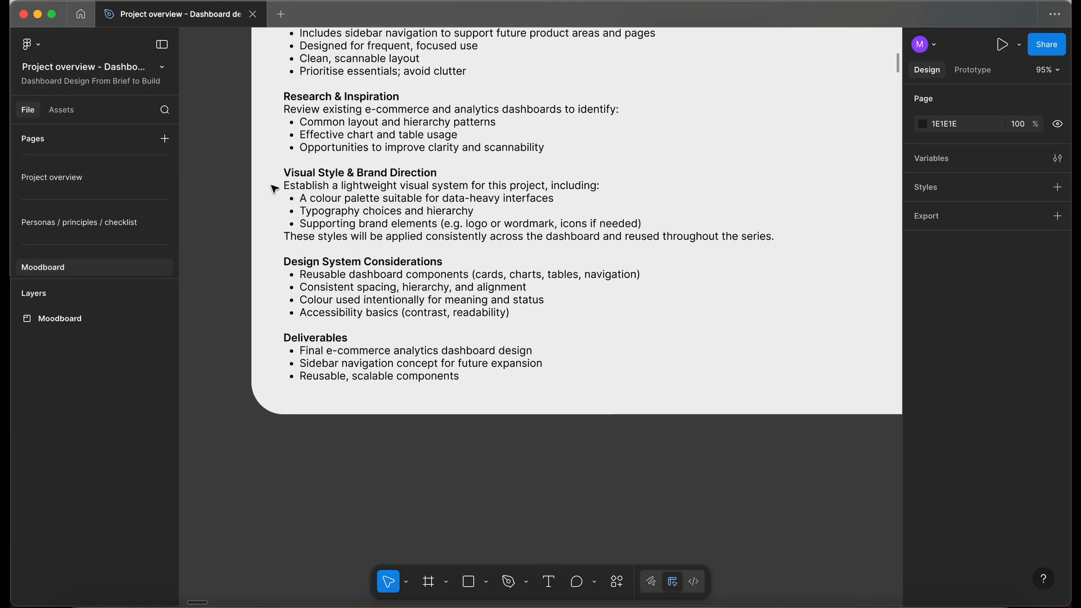
{"action": "scroll", "coordinate": [273, 187], "scroll_direction": "left", "scroll_amount": 2}
{"action": "scroll", "coordinate": [273, 188], "scroll_direction": "down", "scroll_amount": 1}
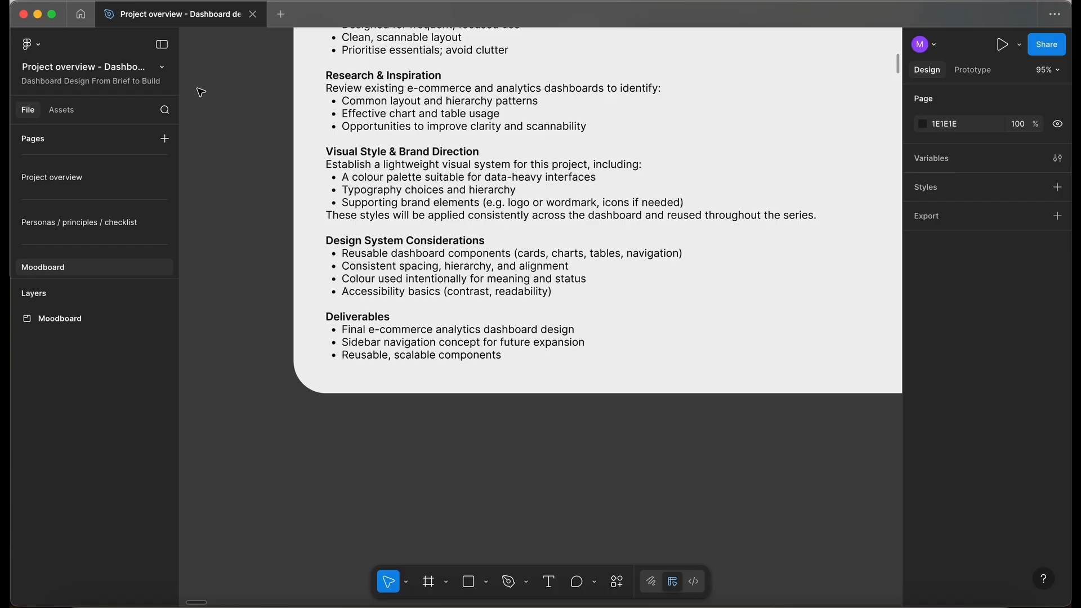